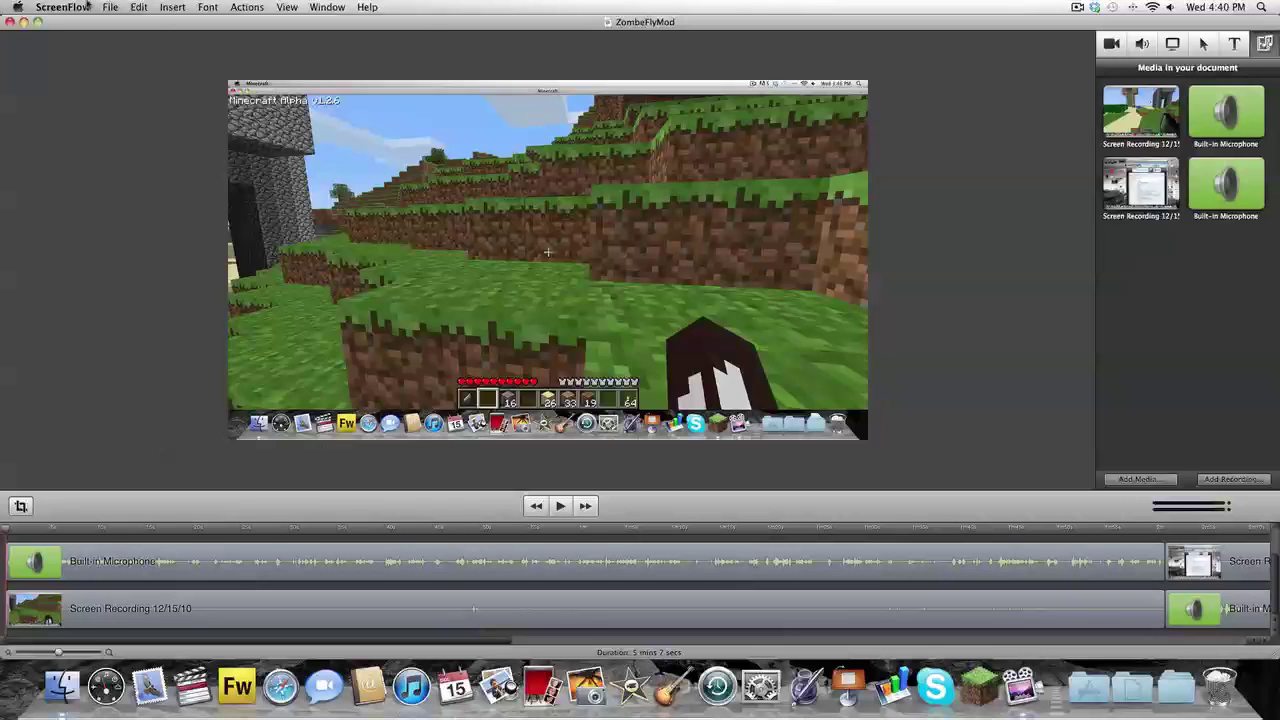
Browse ScreenFlow's Edit and View menus.
left_click(139, 7)
left_click(287, 7)
left_click(350, 590)
Preview the recording's playback, then return to the start.
left_click(558, 505)
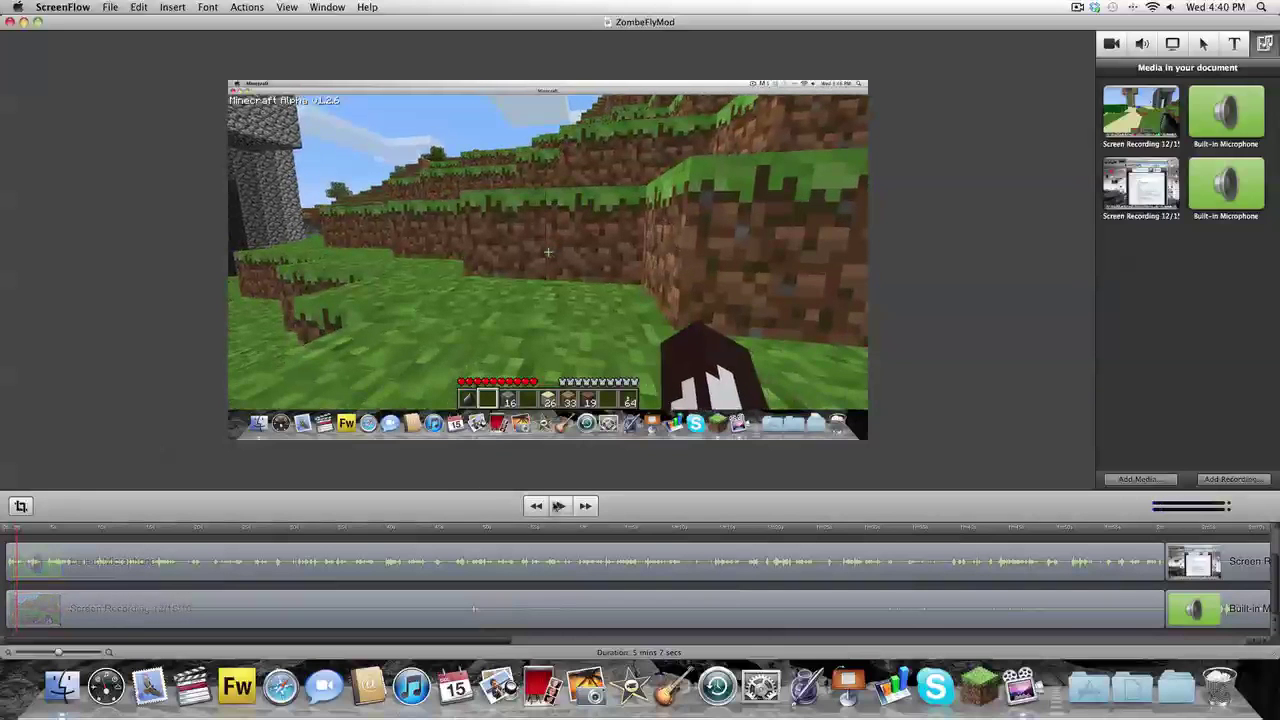
left_click(563, 530)
left_click(561, 506)
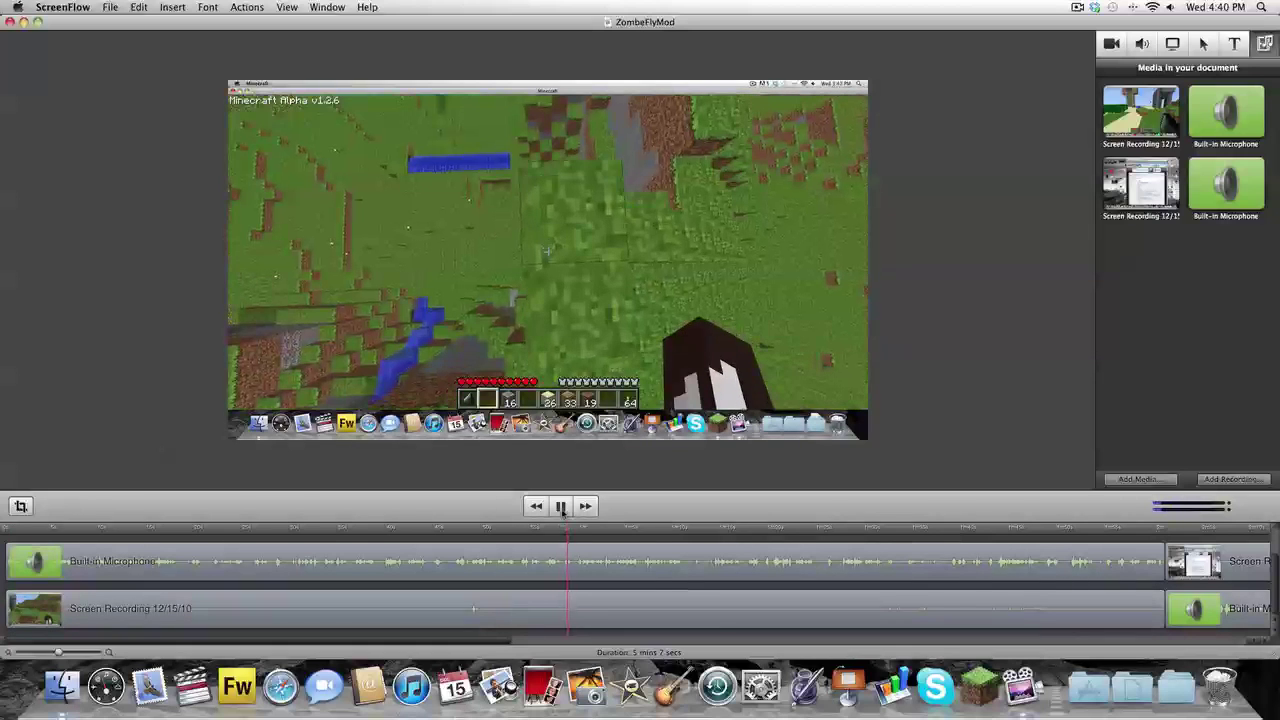
left_click(561, 506)
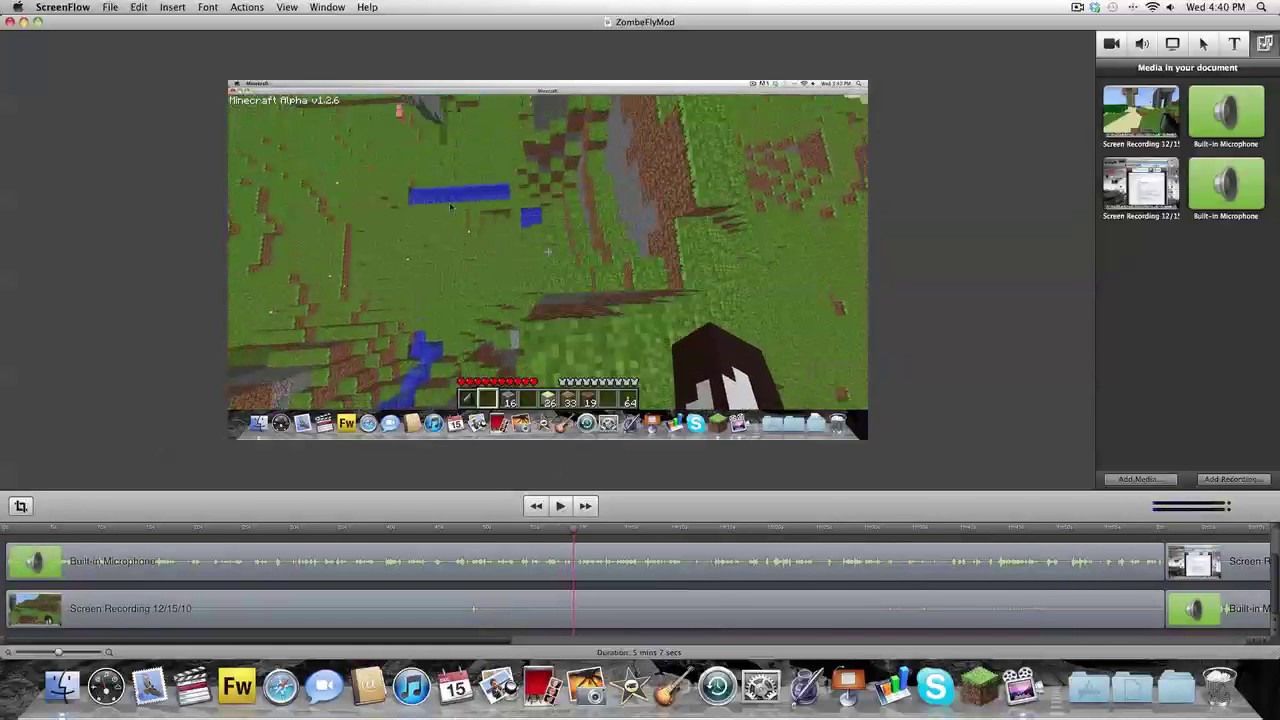
left_click(536, 506)
scroll(769, 577, "up", 2)
scroll(769, 577, "down", 2)
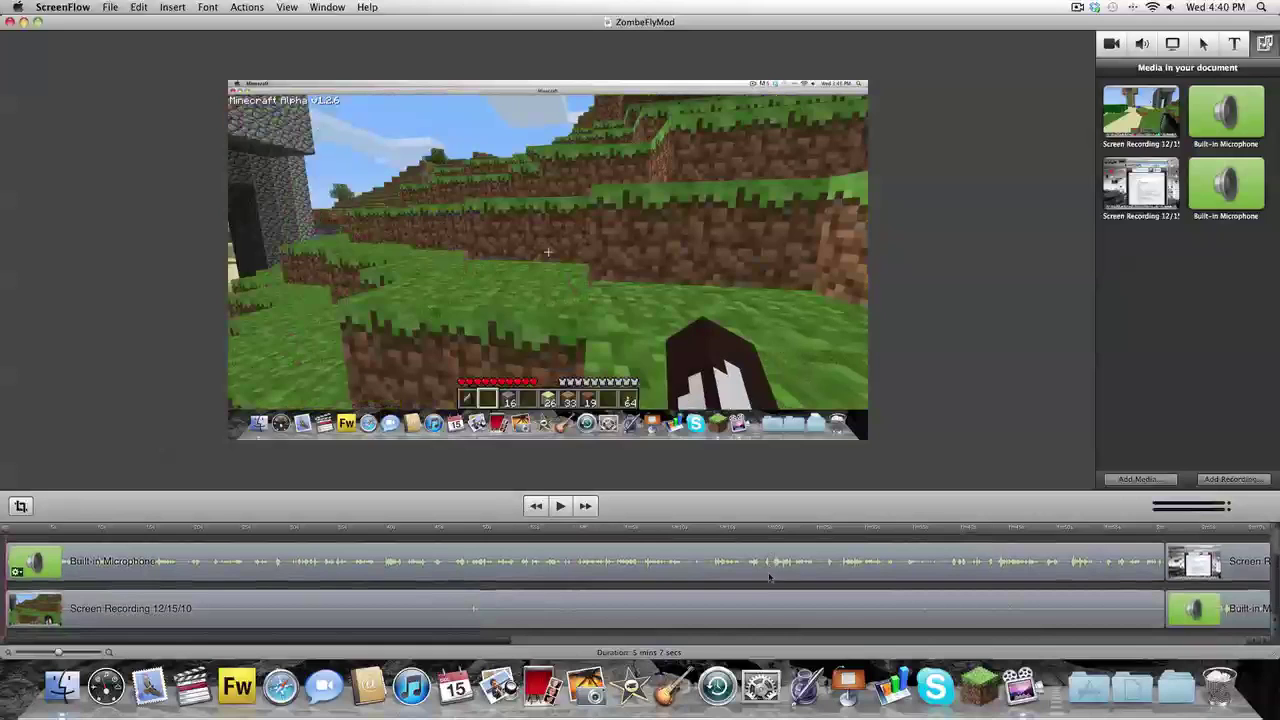
Try a new screen recording but dismiss the warning to keep the current one.
left_click(110, 7)
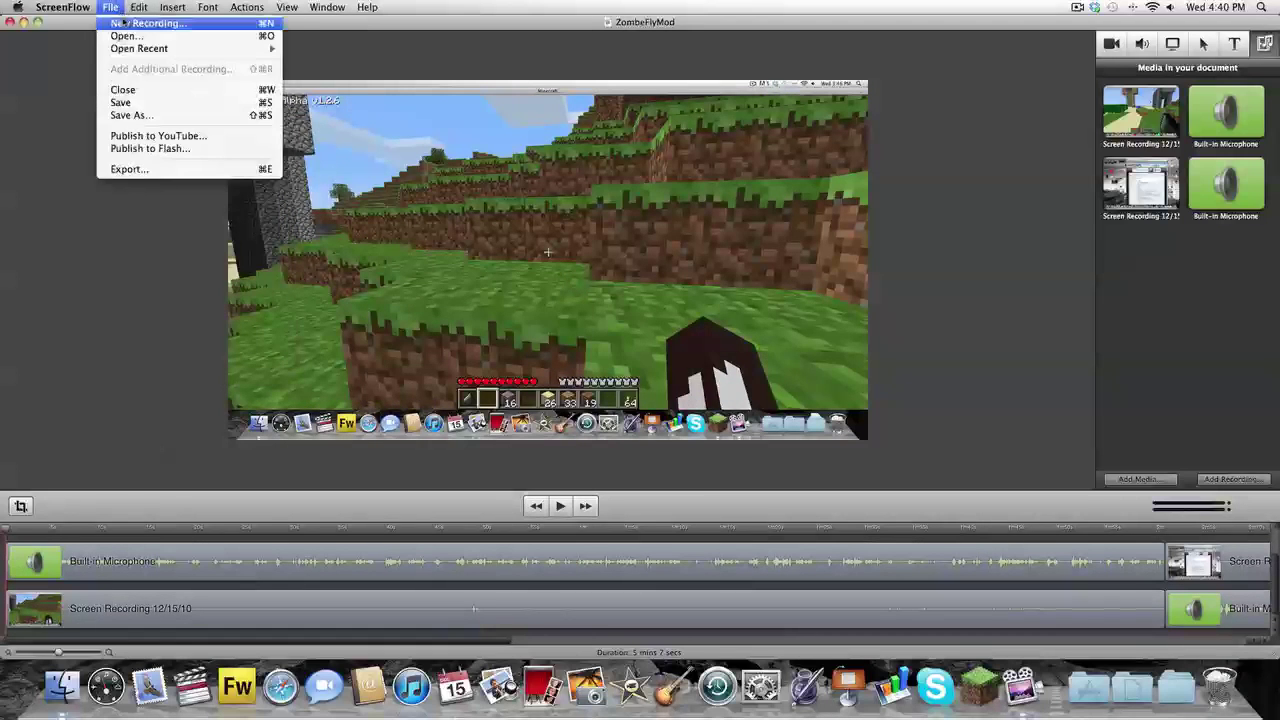
left_click(125, 23)
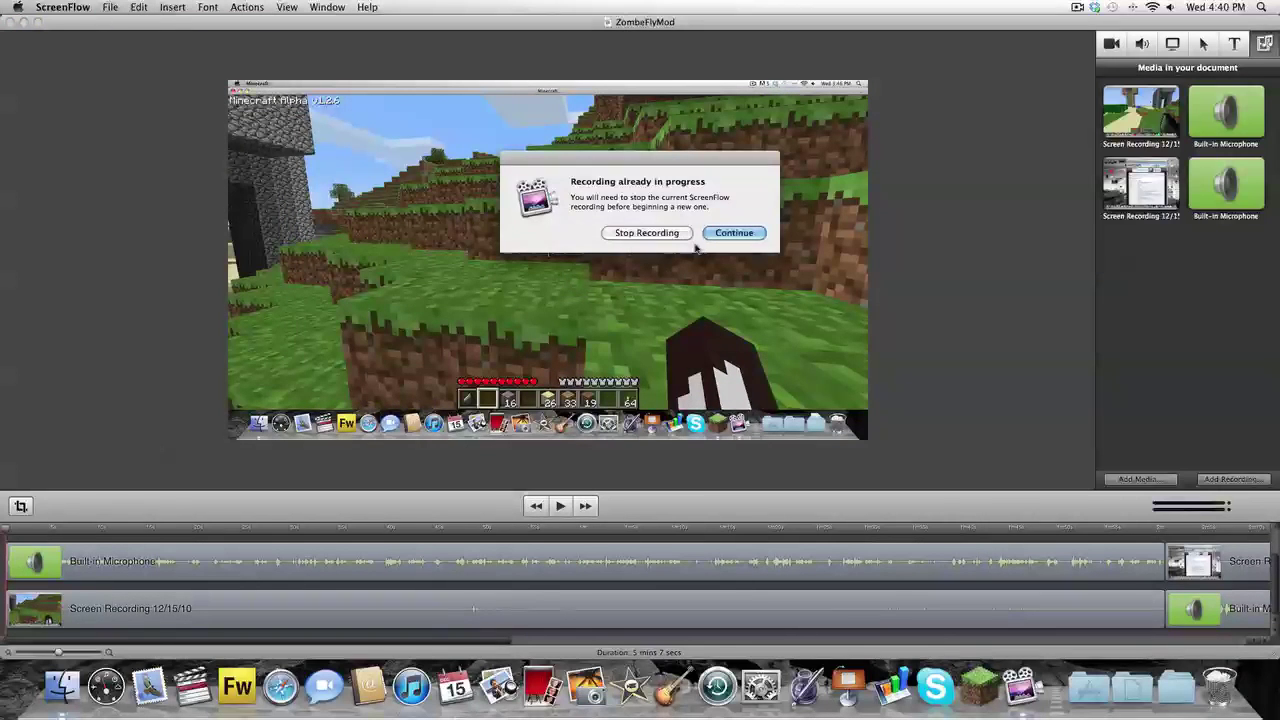
left_click(725, 234)
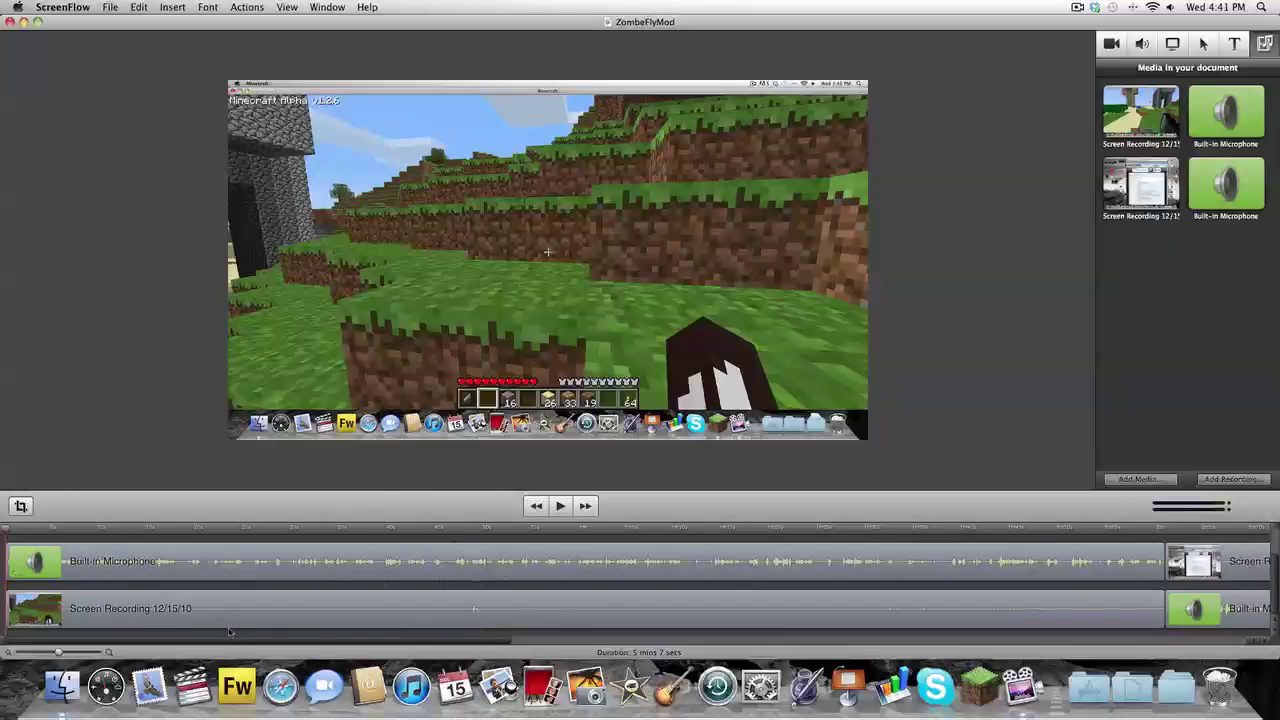
scroll(262, 600, "up", 2)
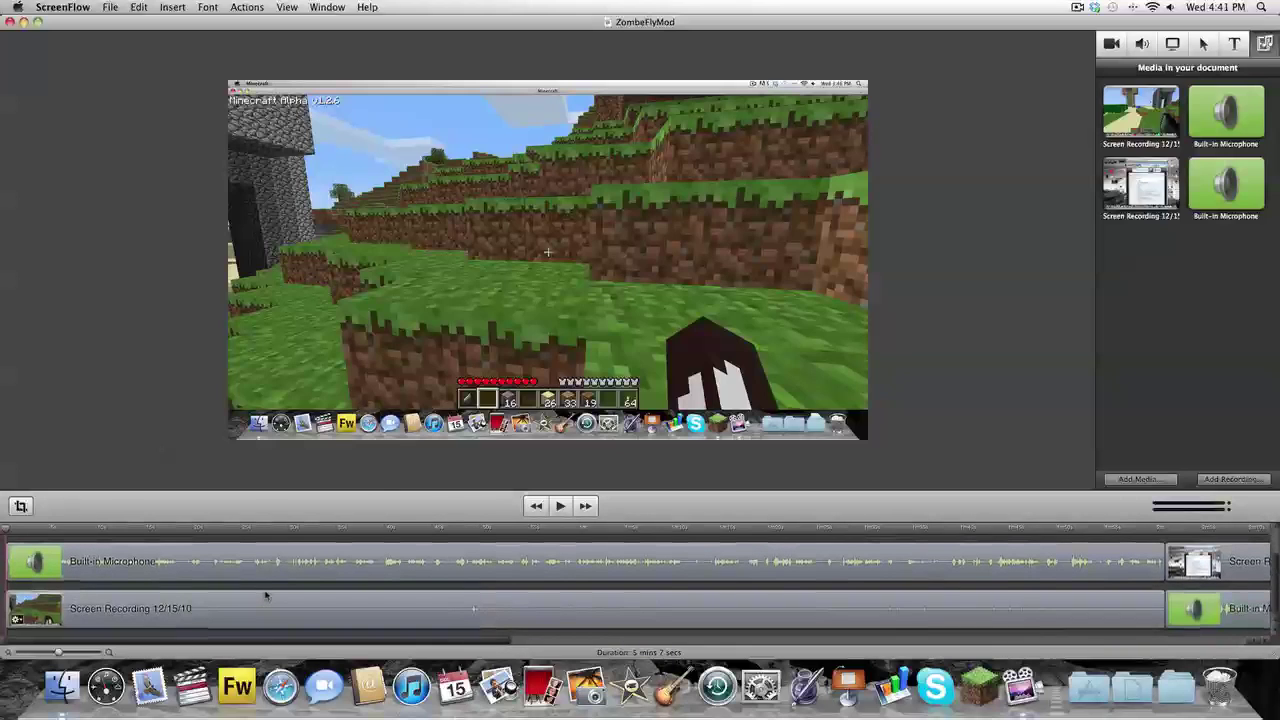
Open the export settings for Zombe'sFlyMod.mov with the Web – High preset.
left_click(110, 7)
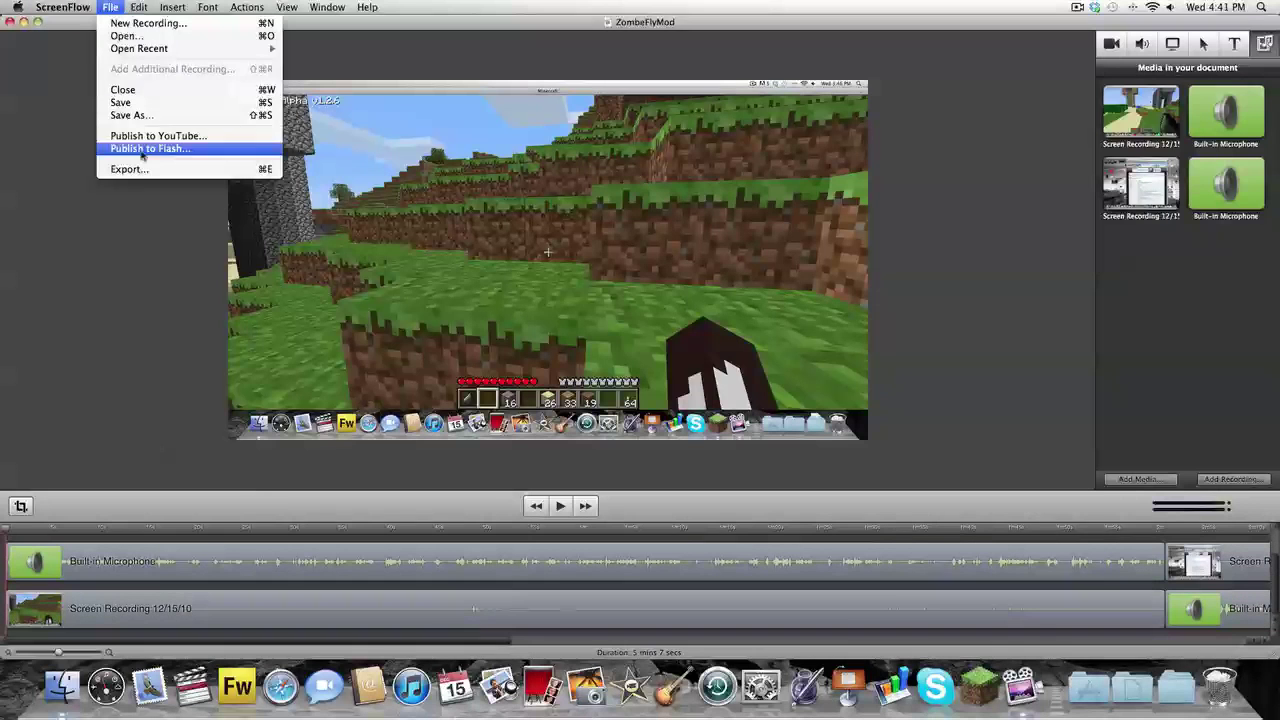
left_click(152, 181)
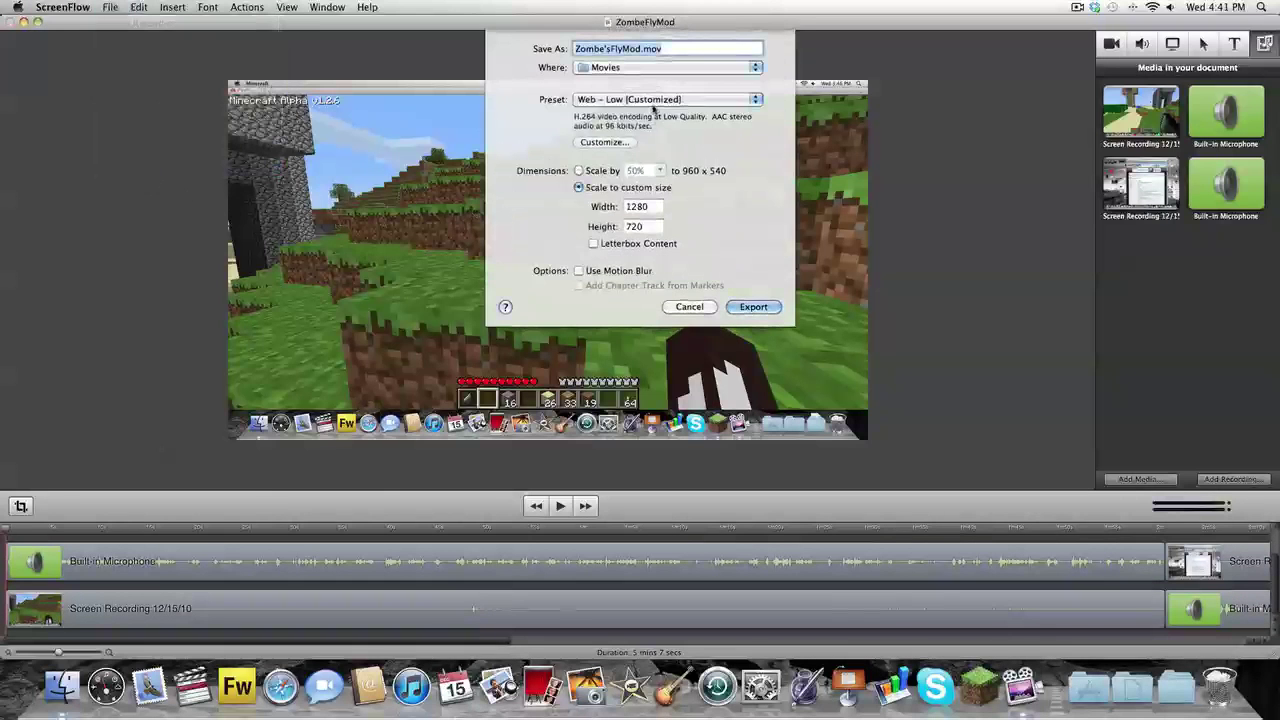
left_click(652, 102)
left_click(636, 122)
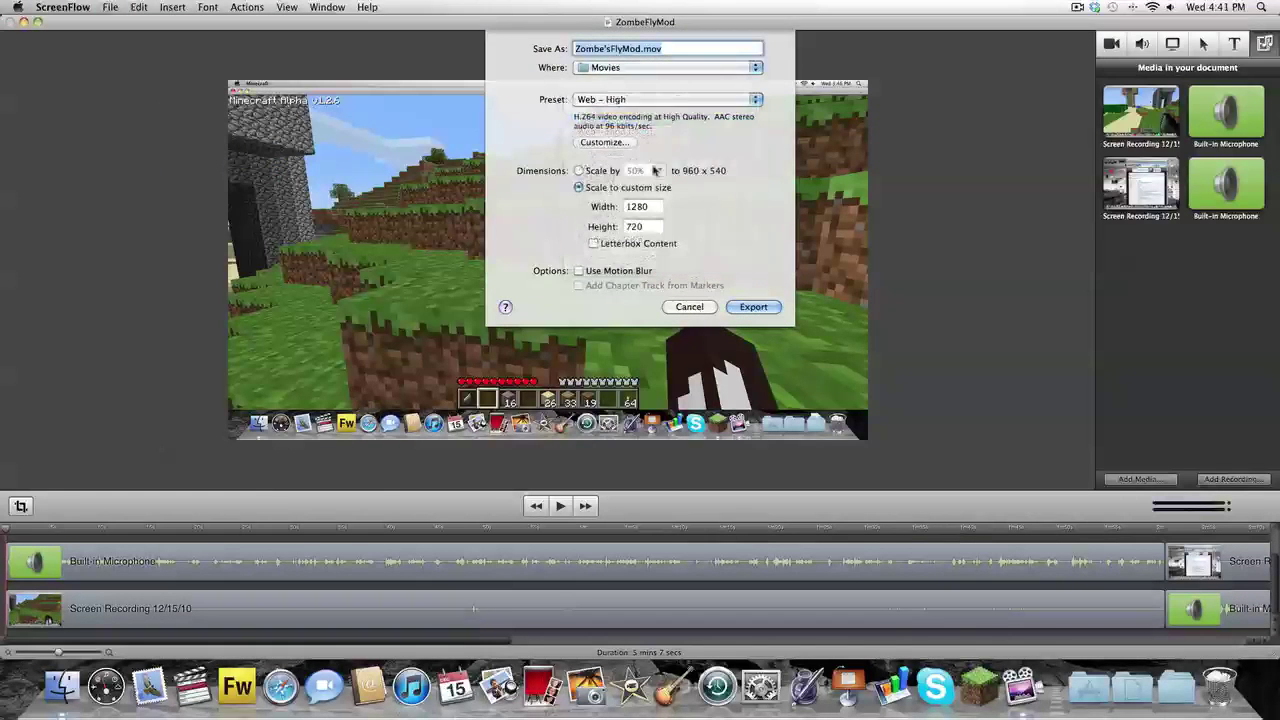
Browse other save locations, sorting by name and opening the Movies folder.
left_click(615, 67)
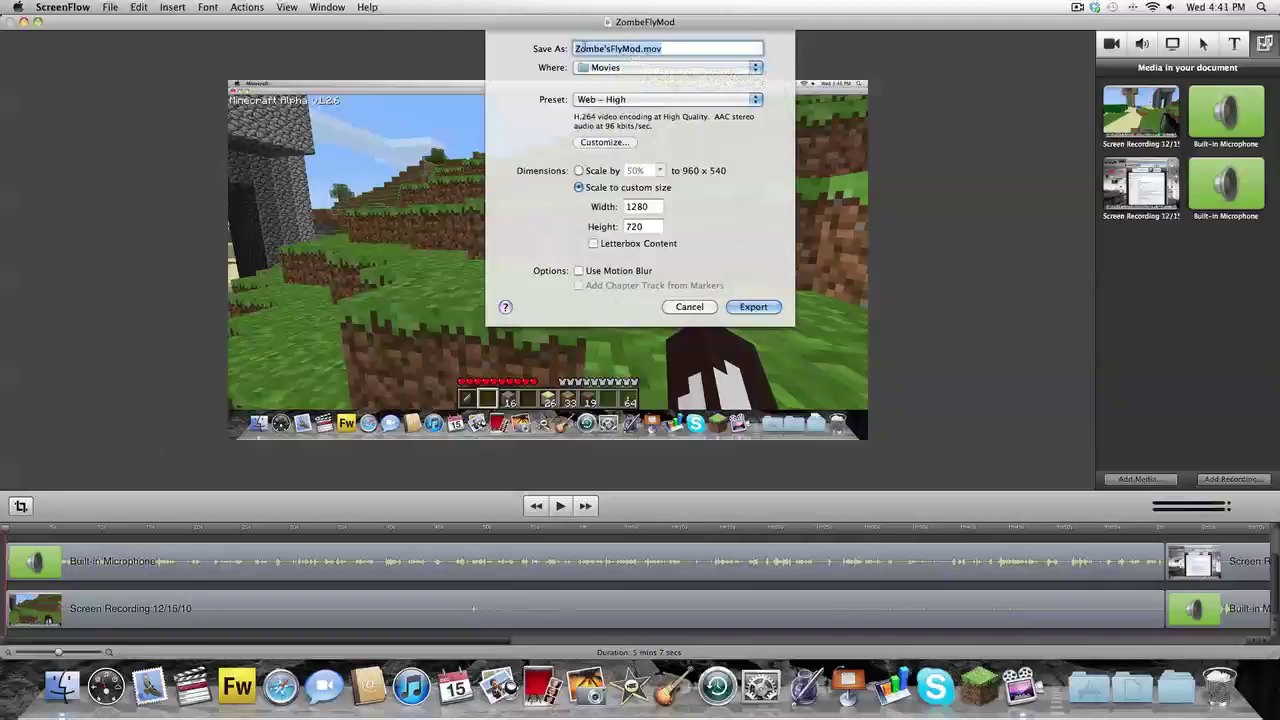
left_click(610, 67)
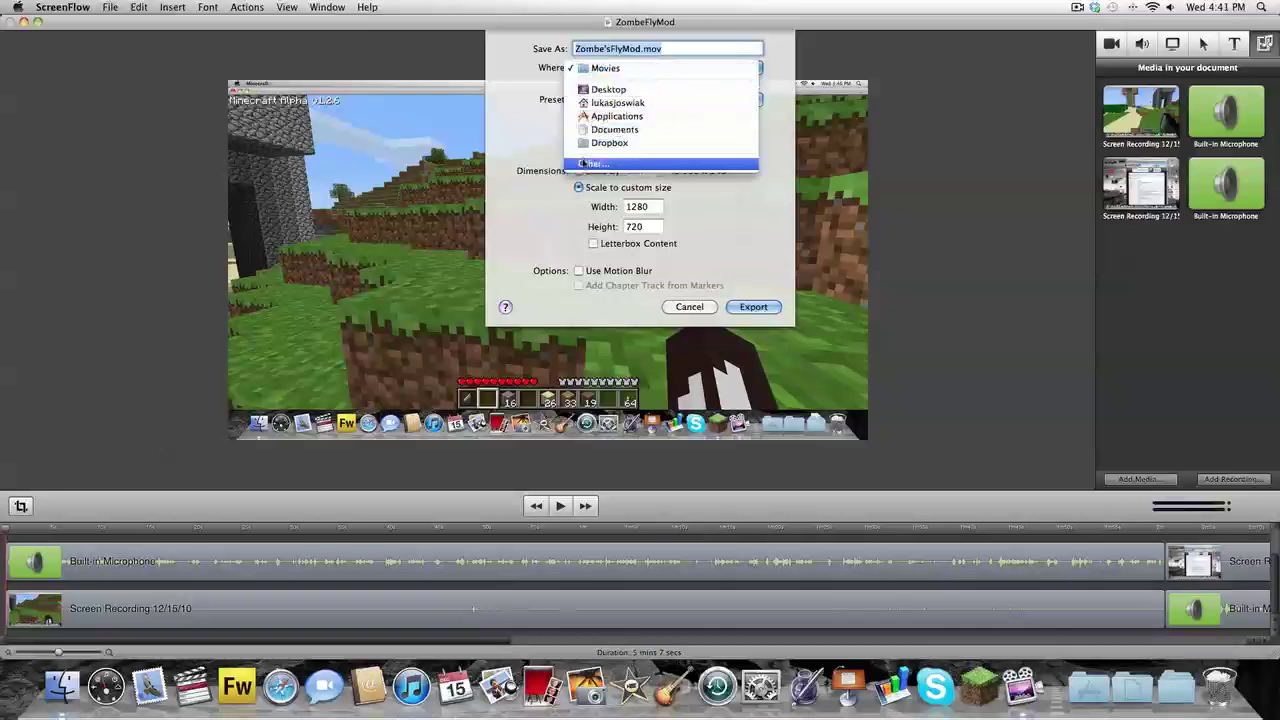
left_click(595, 160)
left_click(513, 256)
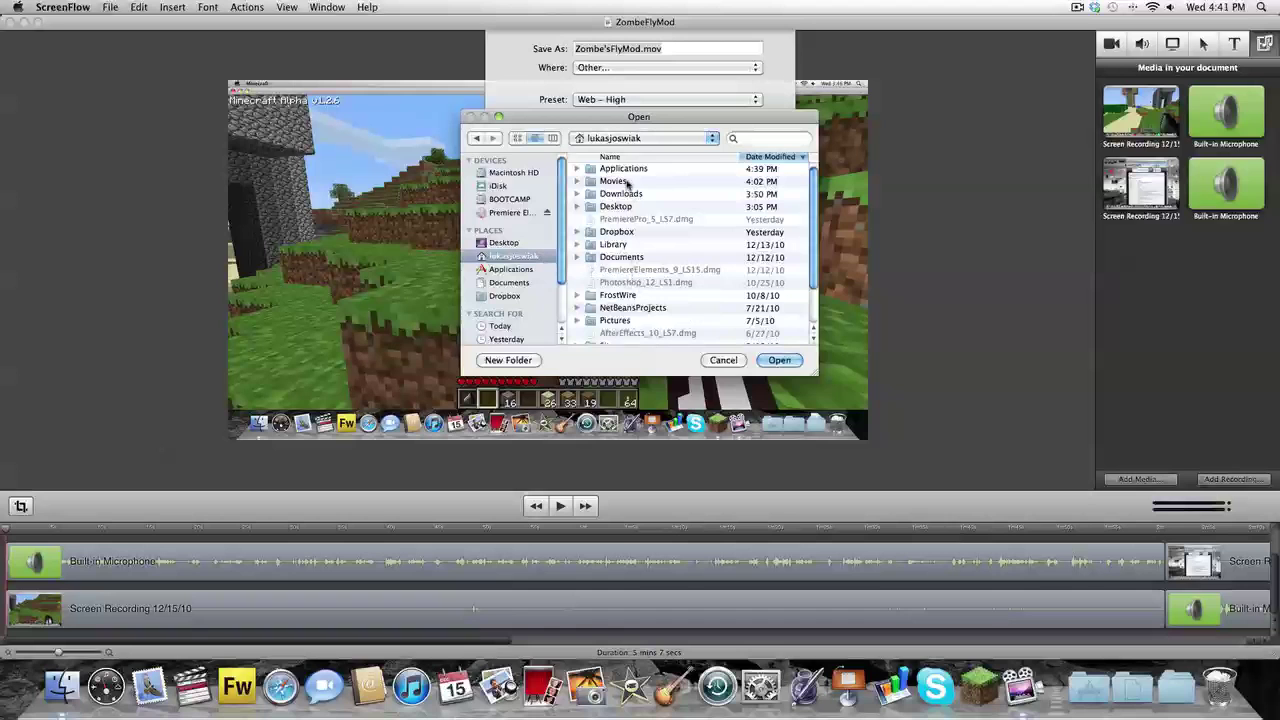
left_click(622, 157)
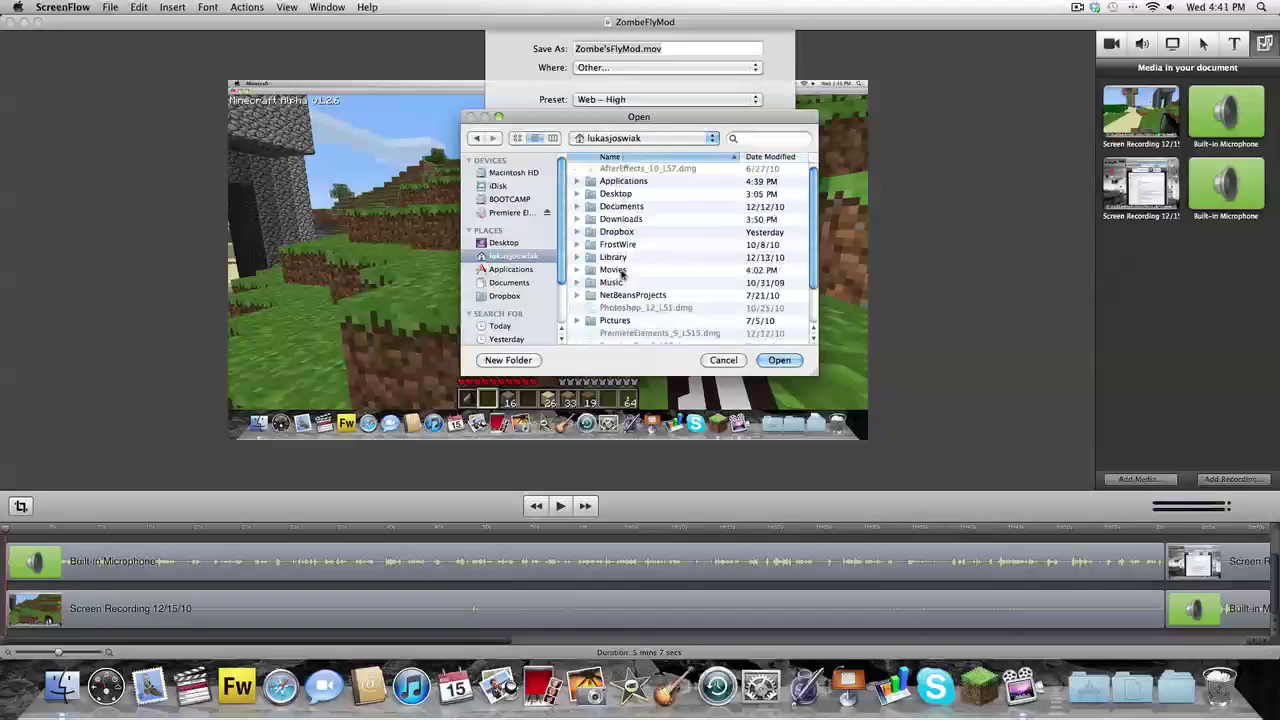
double_click(627, 271)
Look through Documents and its ScreenFlow folder, then cancel to keep Movies.
scroll(688, 227, "down", 5)
scroll(688, 227, "down", 5)
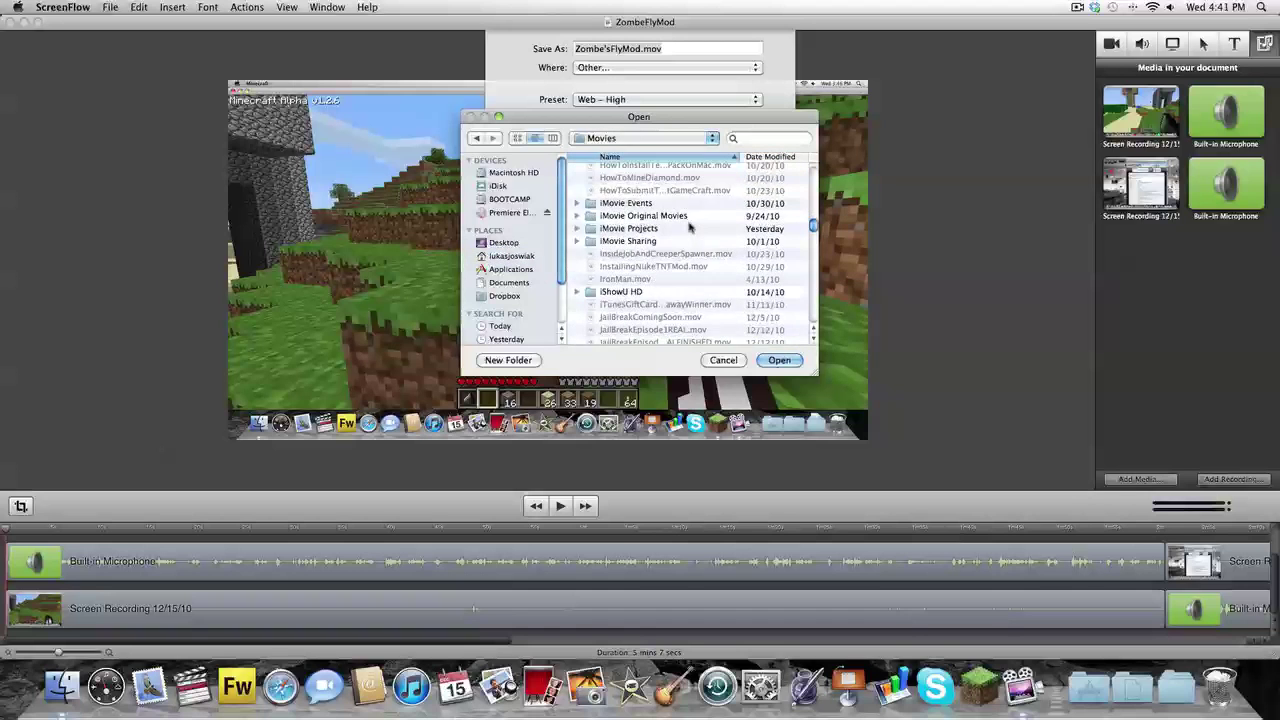
scroll(688, 227, "down", 5)
scroll(688, 227, "down", 5)
scroll(688, 227, "down", 5)
scroll(688, 227, "down", 5)
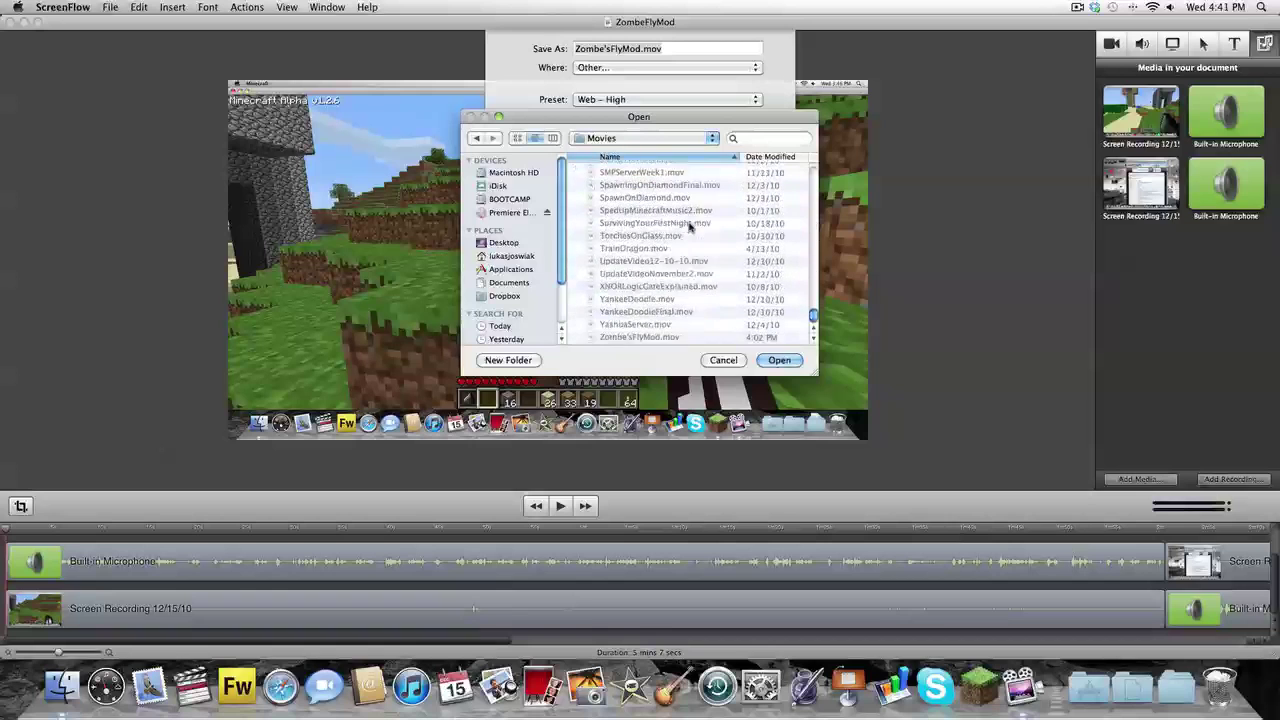
scroll(688, 227, "up", 5)
scroll(688, 227, "up", 5)
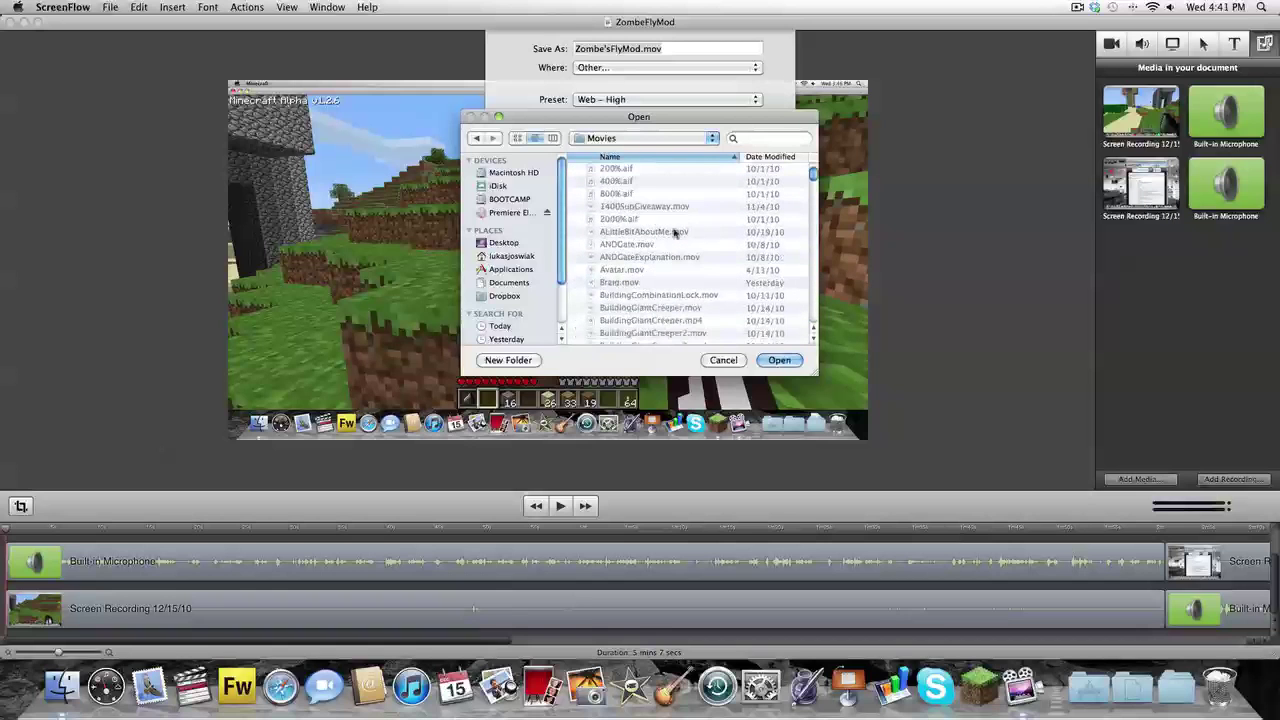
left_click(520, 283)
double_click(606, 332)
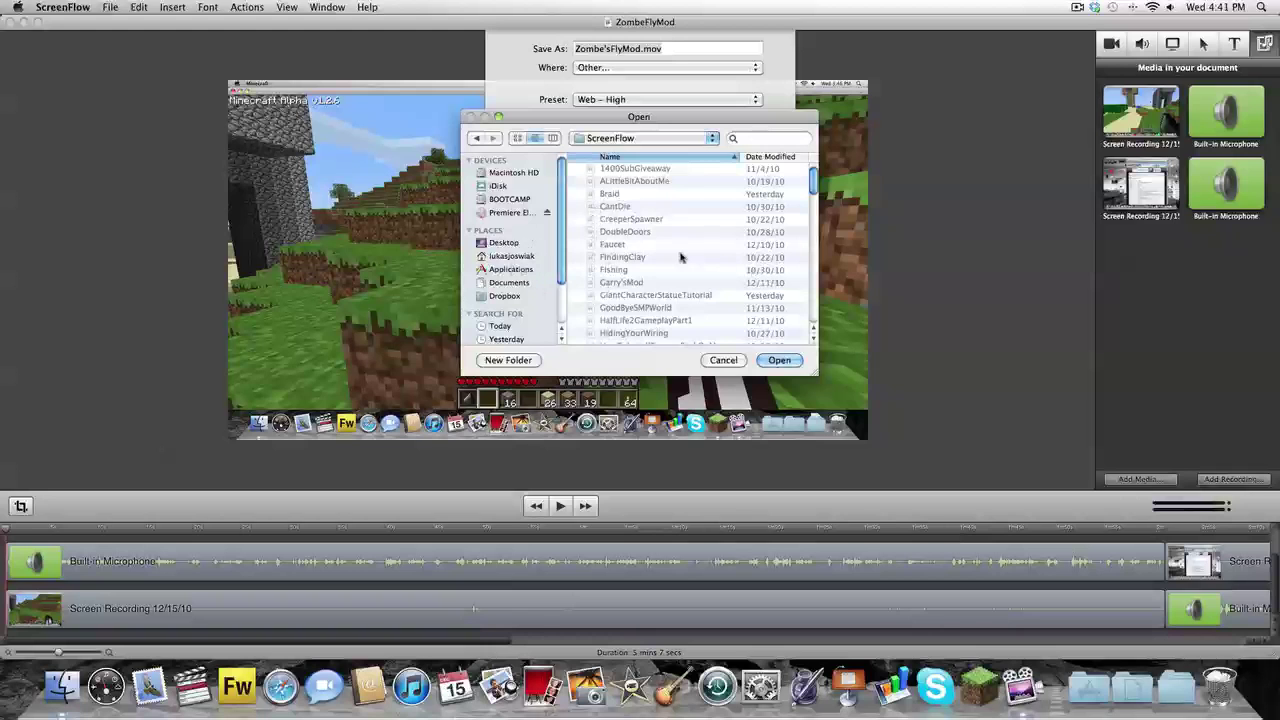
scroll(680, 258, "down", 5)
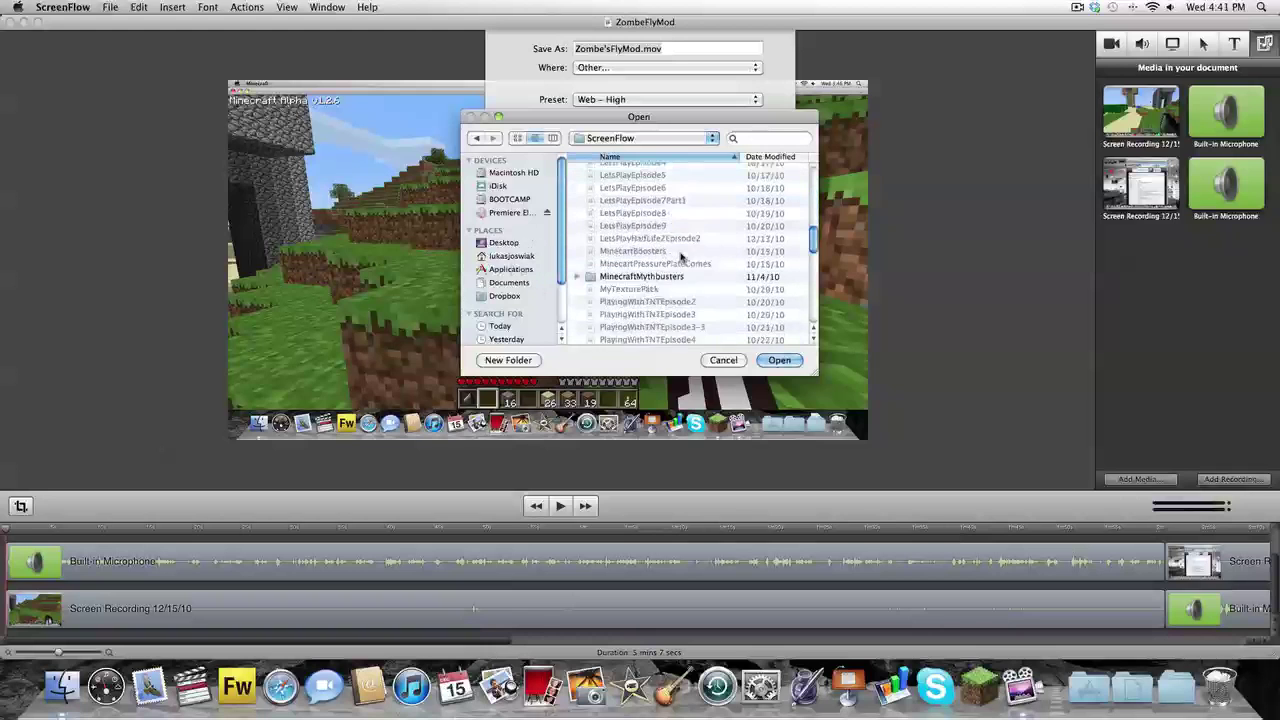
left_click(723, 360)
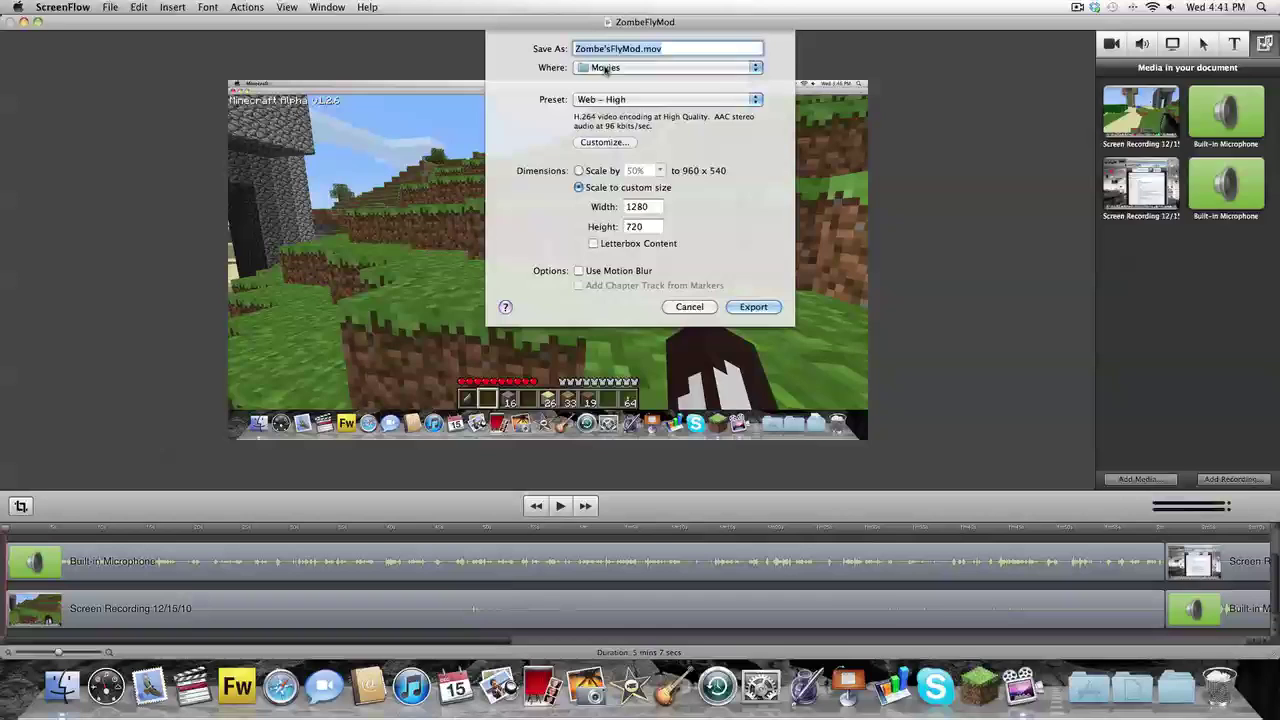
Choose the Web – Low preset and customise its video quality to Medium.
left_click(617, 100)
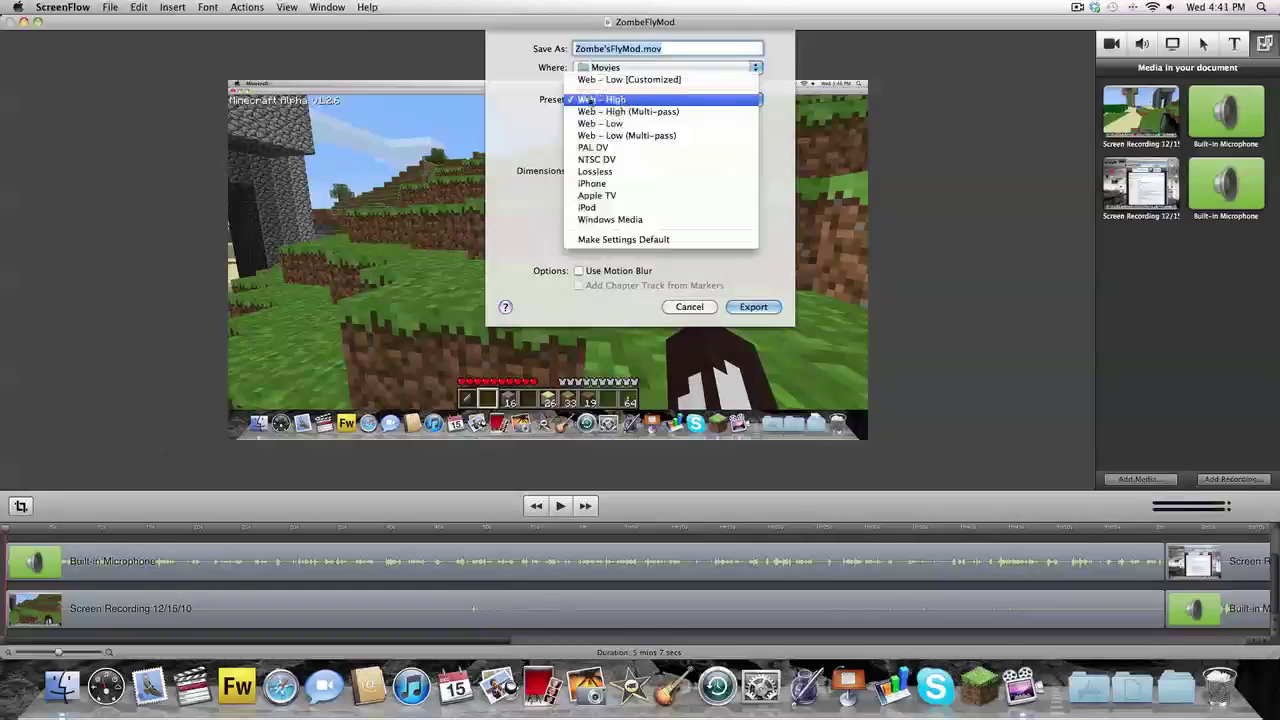
left_click(607, 104)
left_click(614, 131)
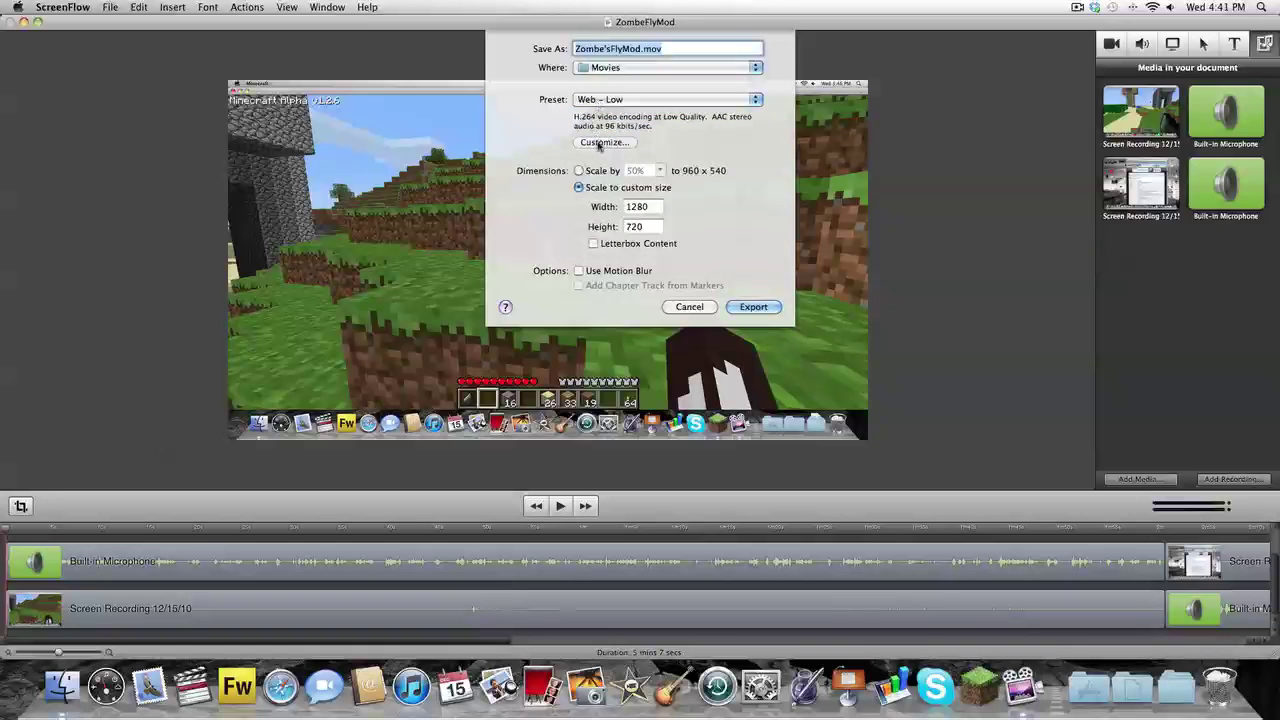
left_click(600, 143)
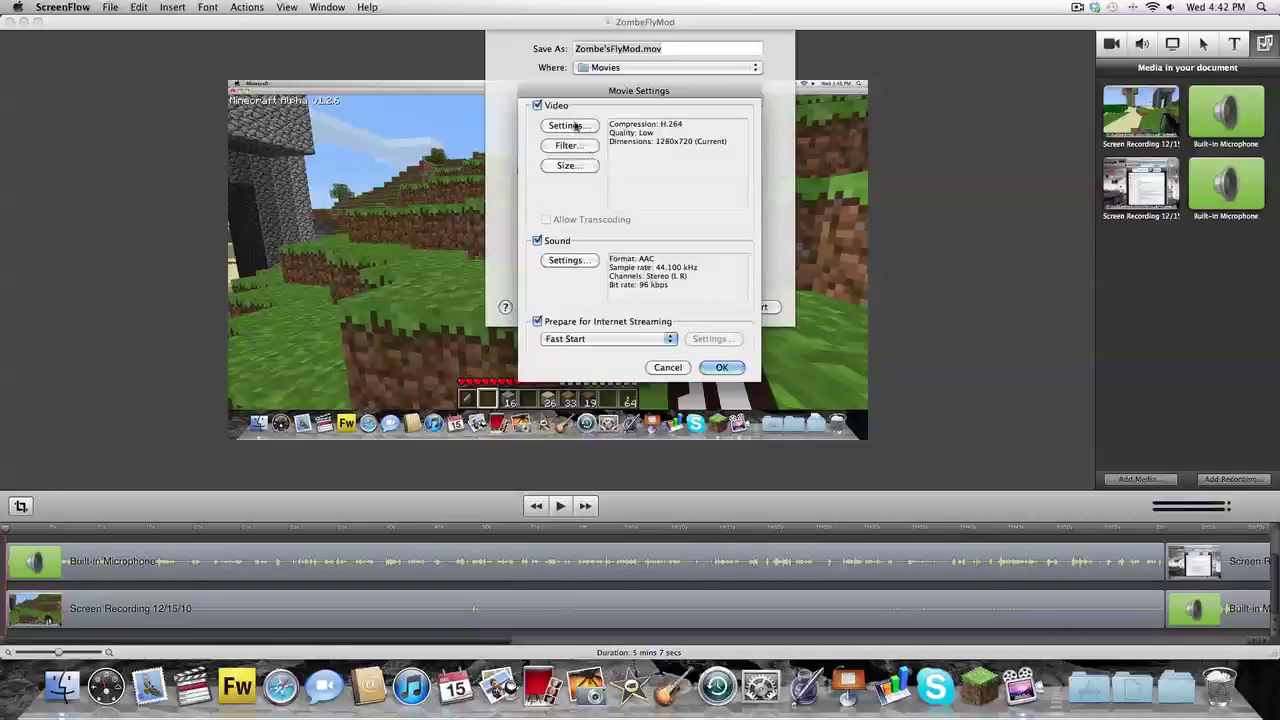
left_click(570, 125)
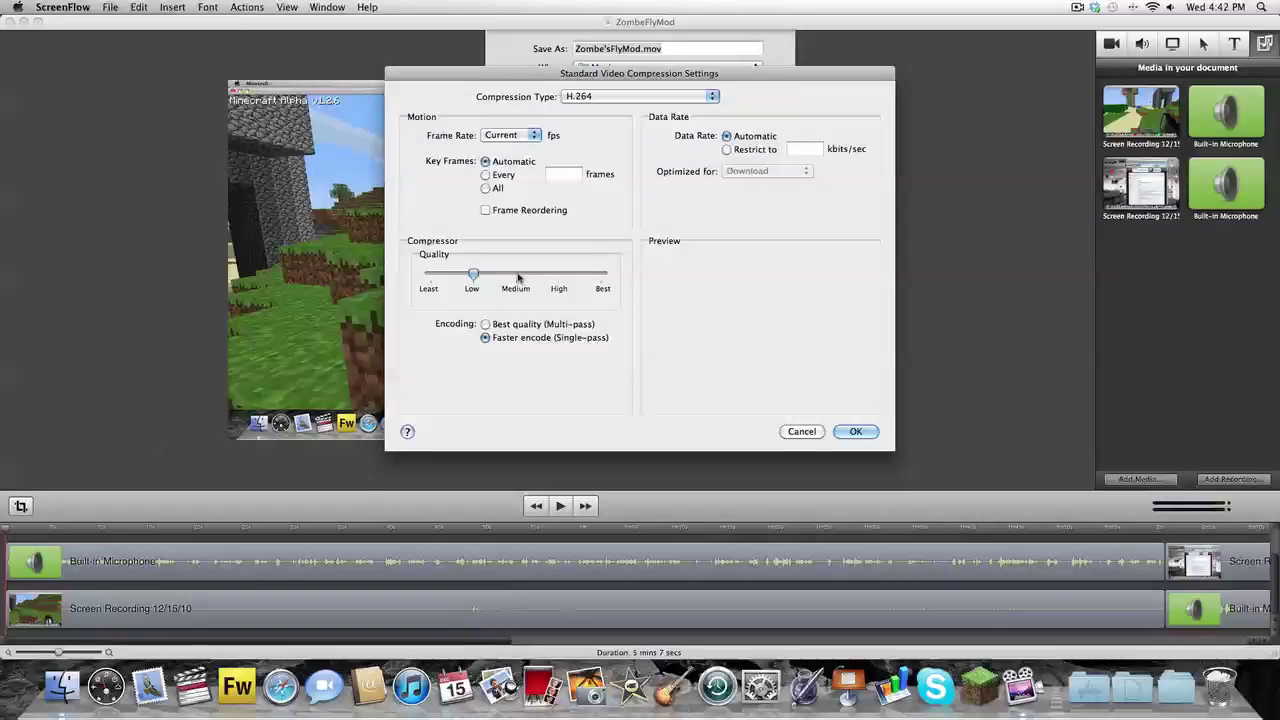
left_click(517, 275)
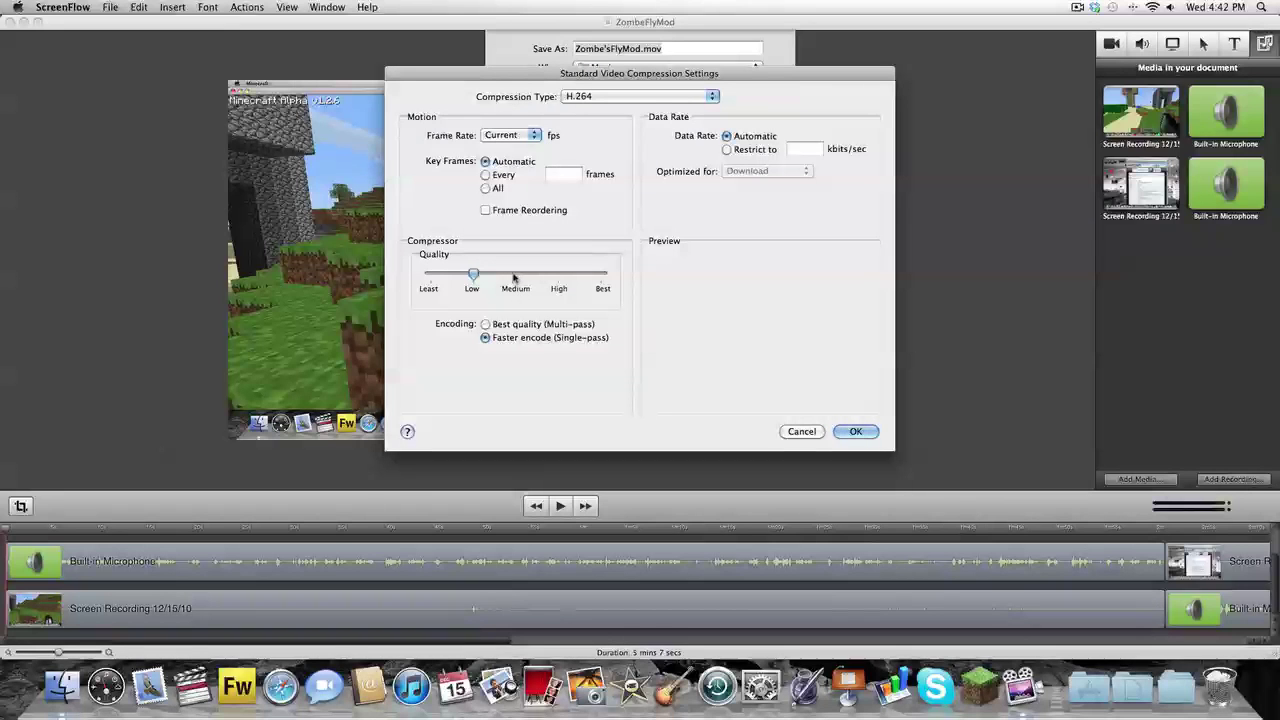
left_click(853, 432)
Set the export size to 1280 x 720 HD and confirm the customised settings.
left_click(578, 190)
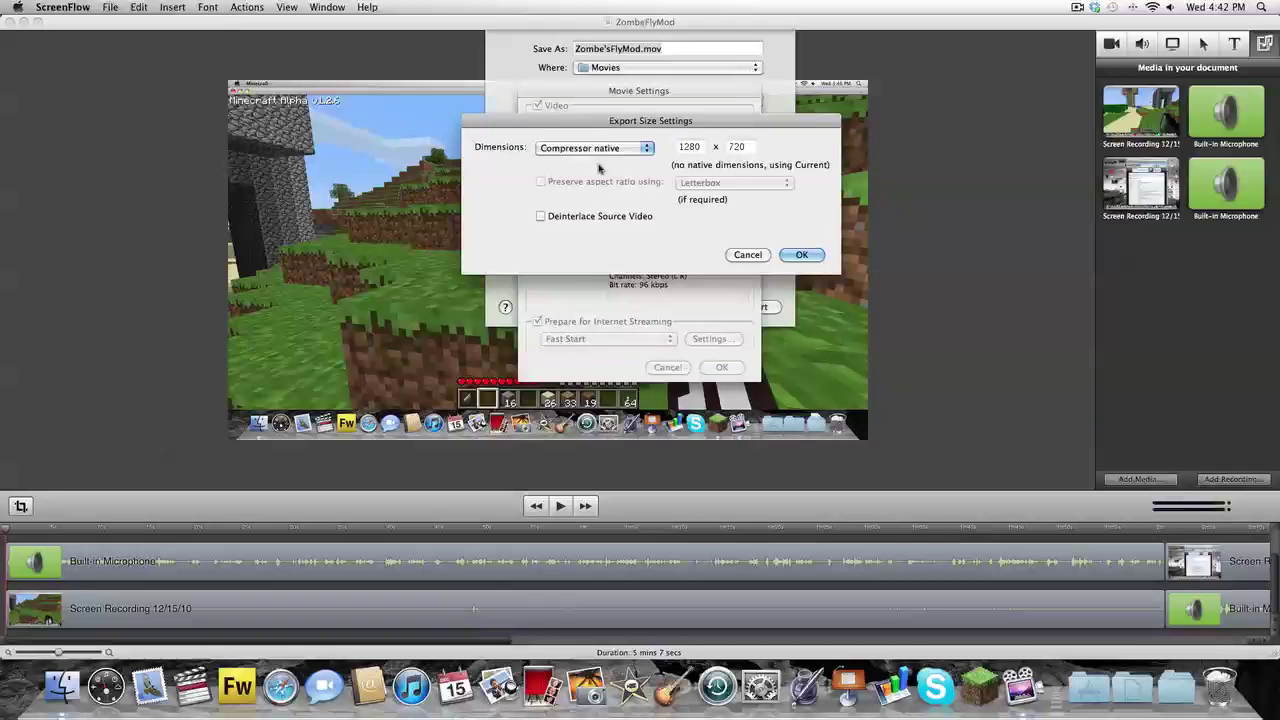
left_click(600, 148)
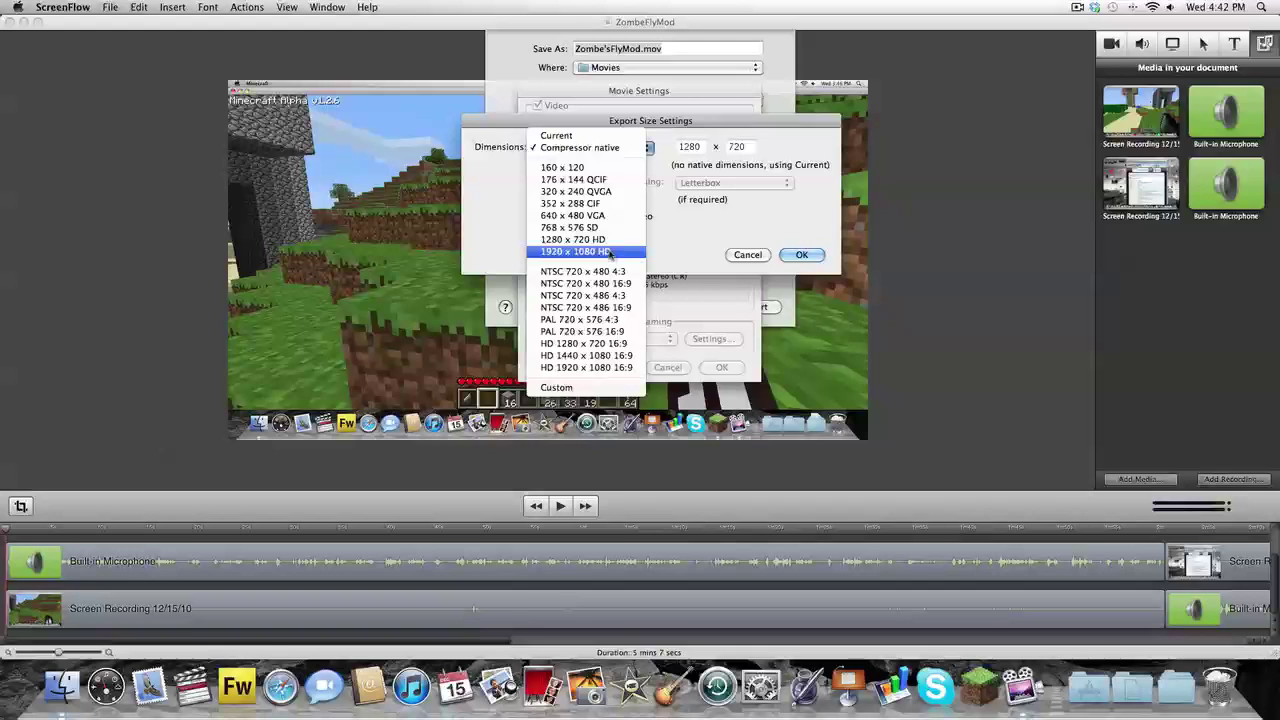
left_click(606, 245)
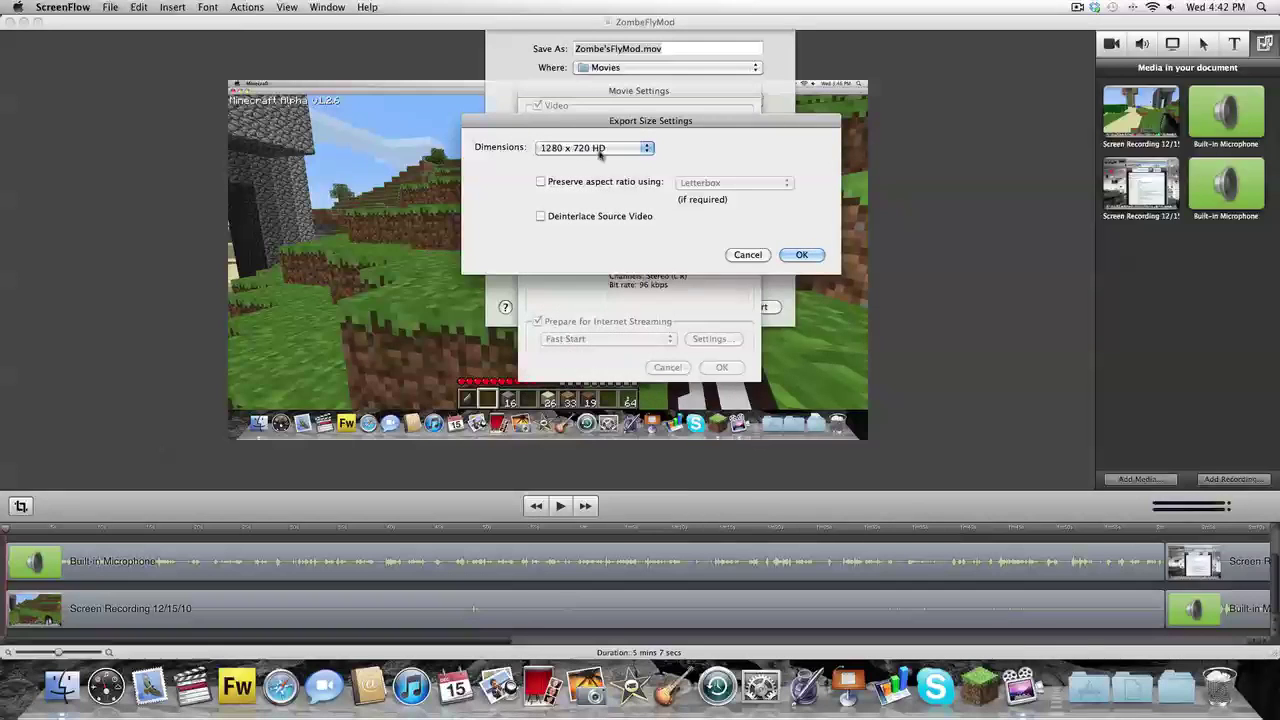
left_click(814, 256)
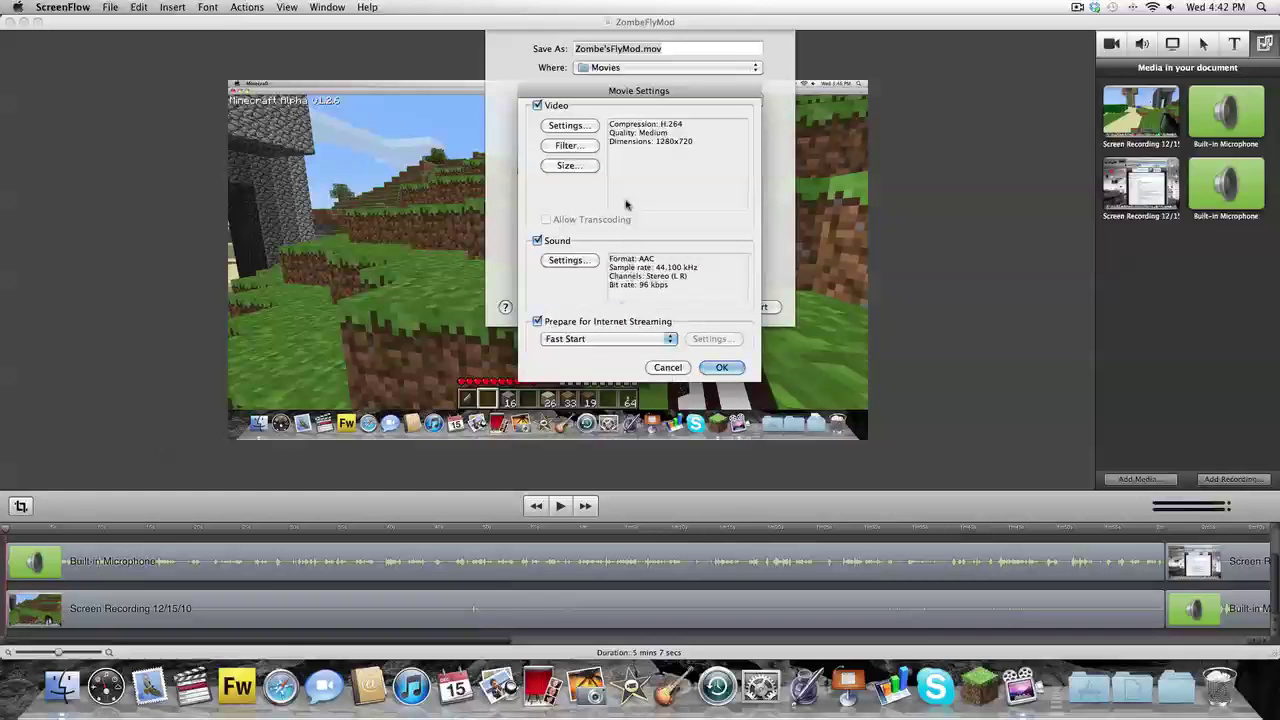
left_click(721, 367)
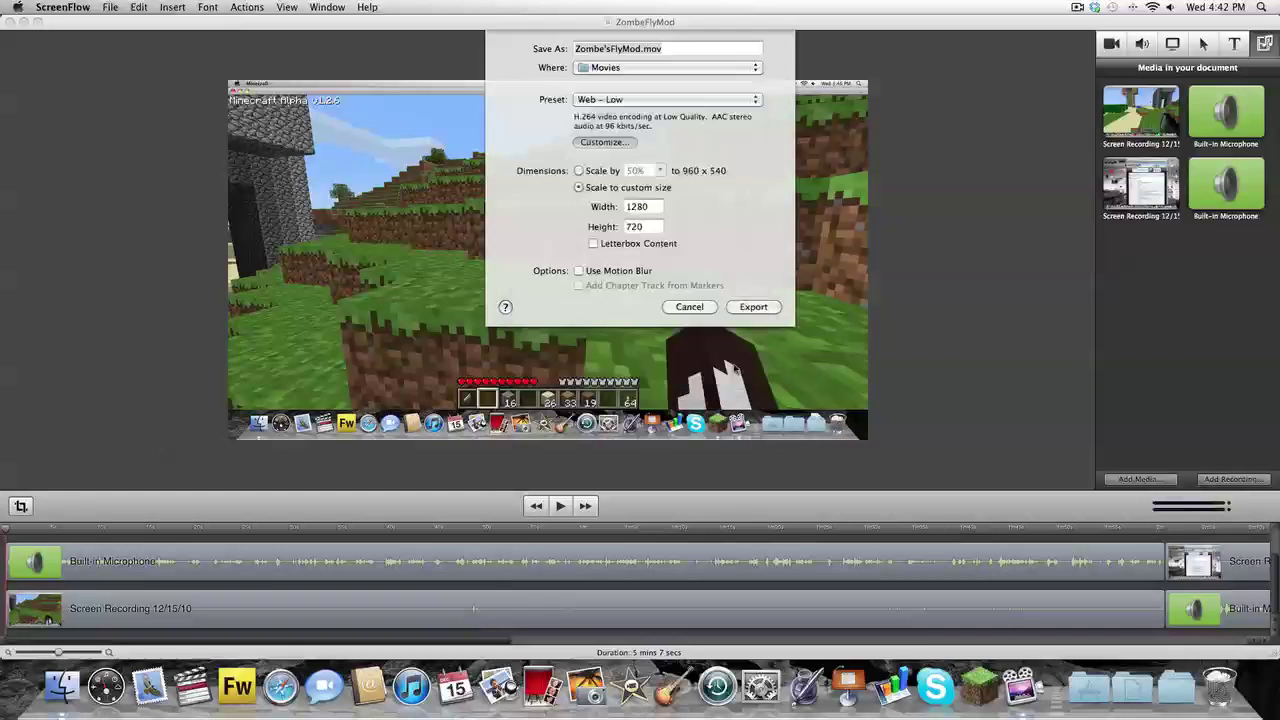
Keep the export at a custom 1280 × 720 size, then launch Safari.
left_click(579, 171)
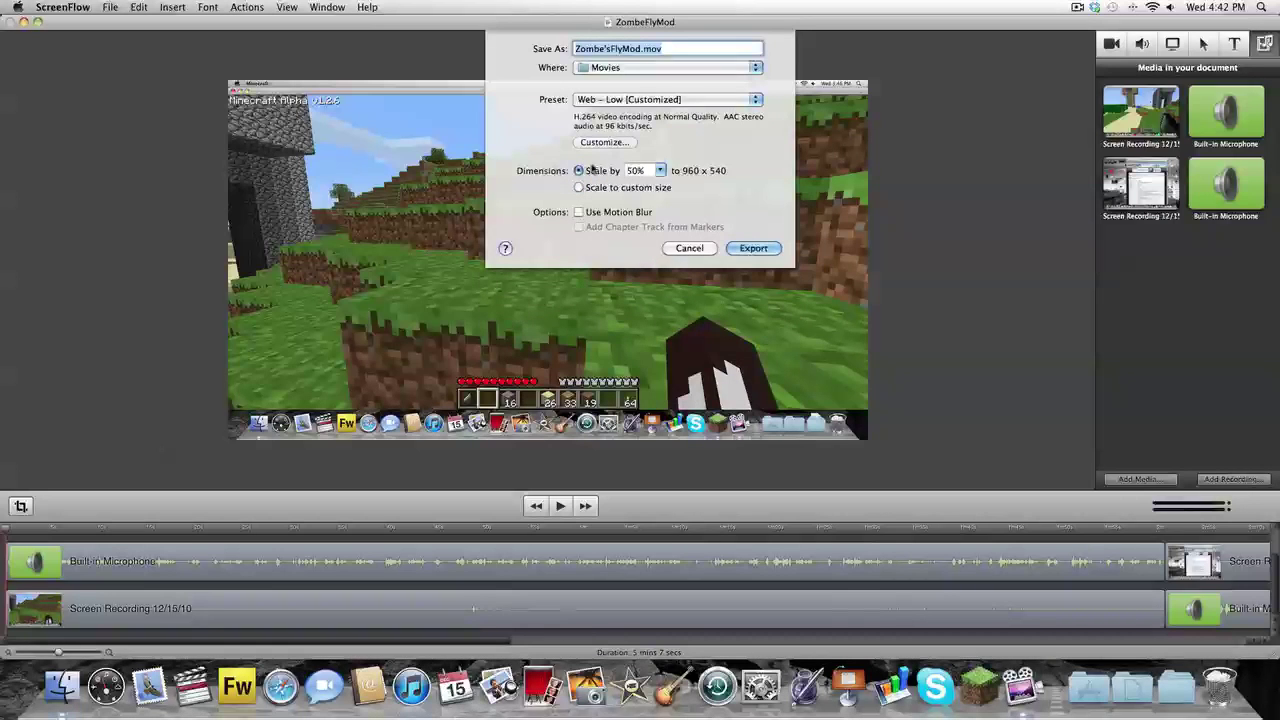
left_click(645, 171)
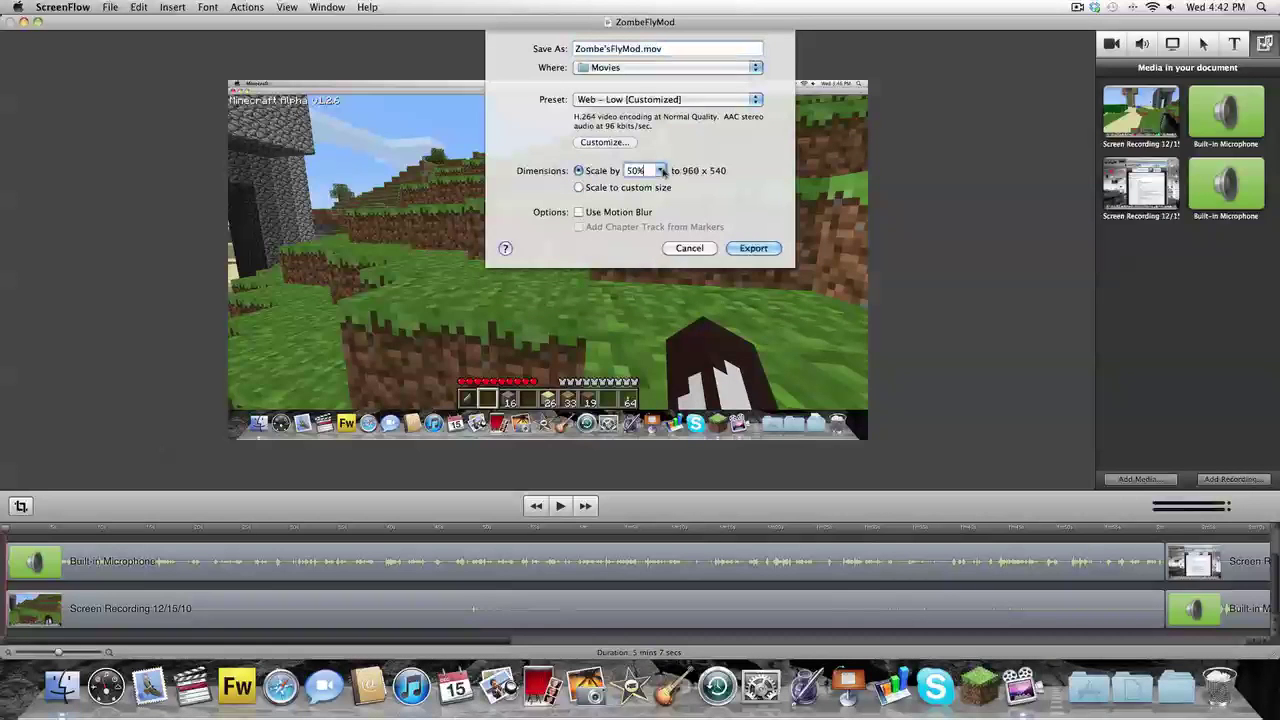
left_click(578, 188)
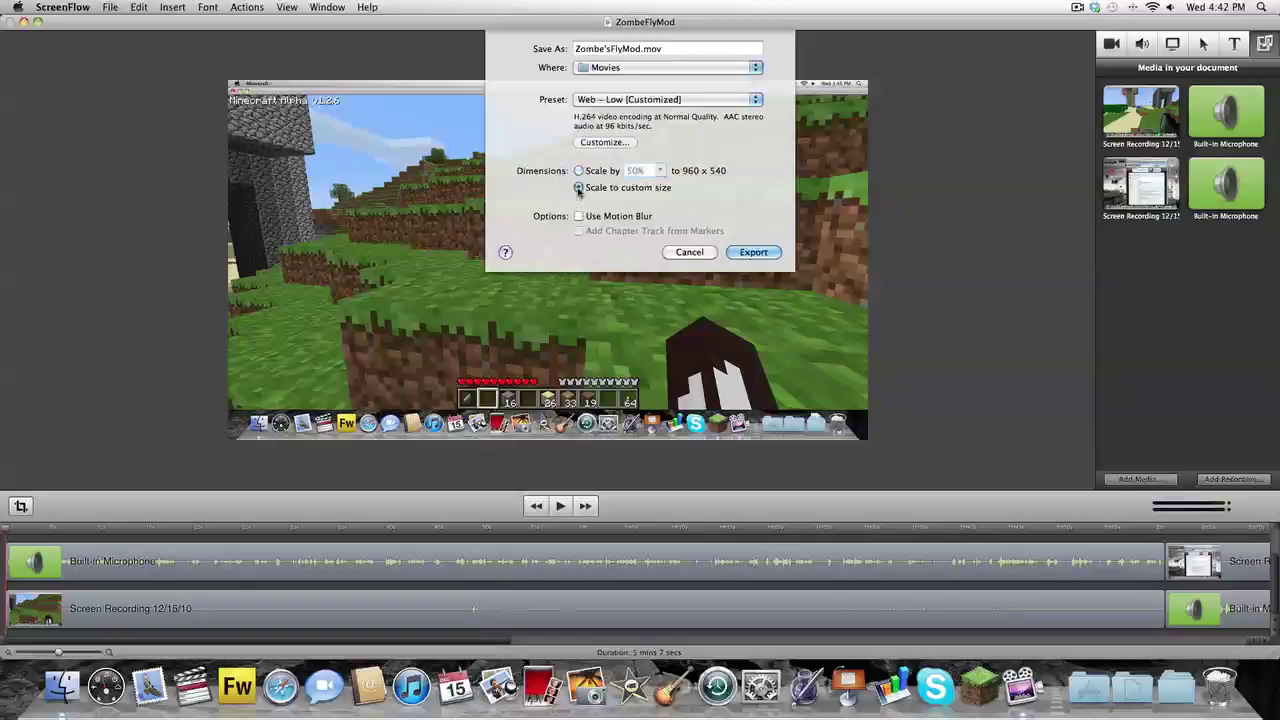
left_click(652, 206)
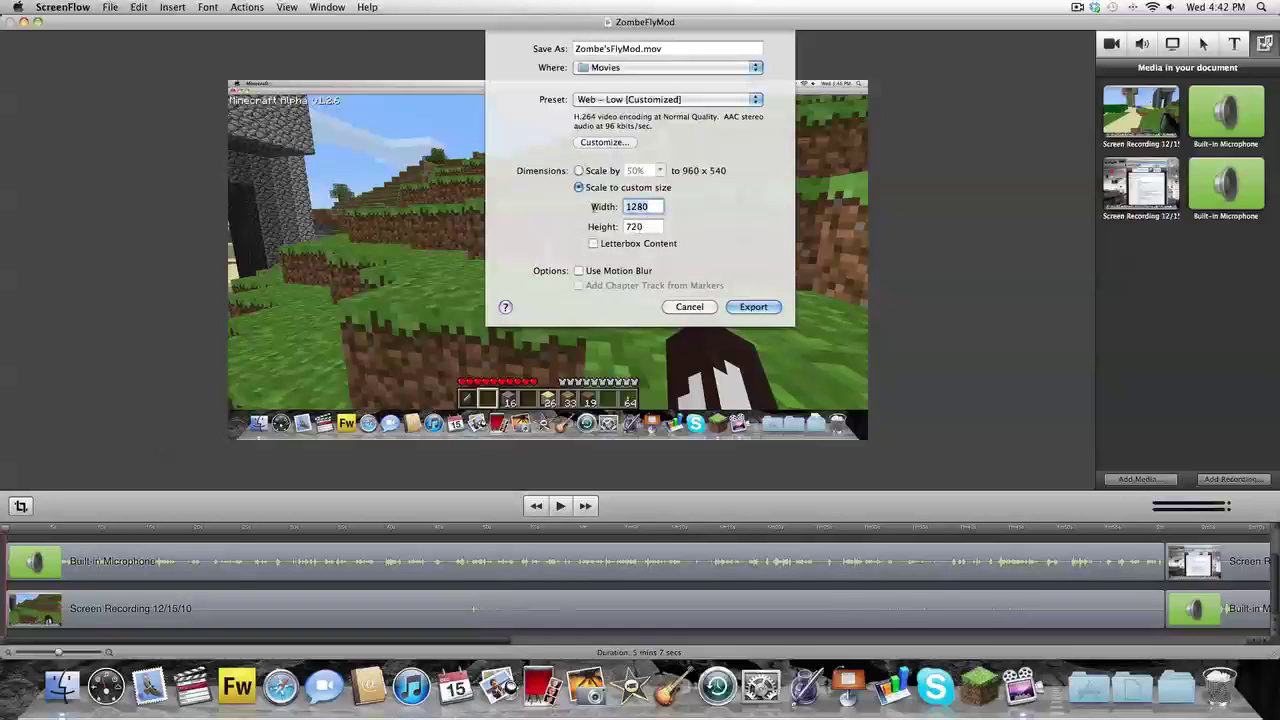
double_click(652, 206)
key("Tab")
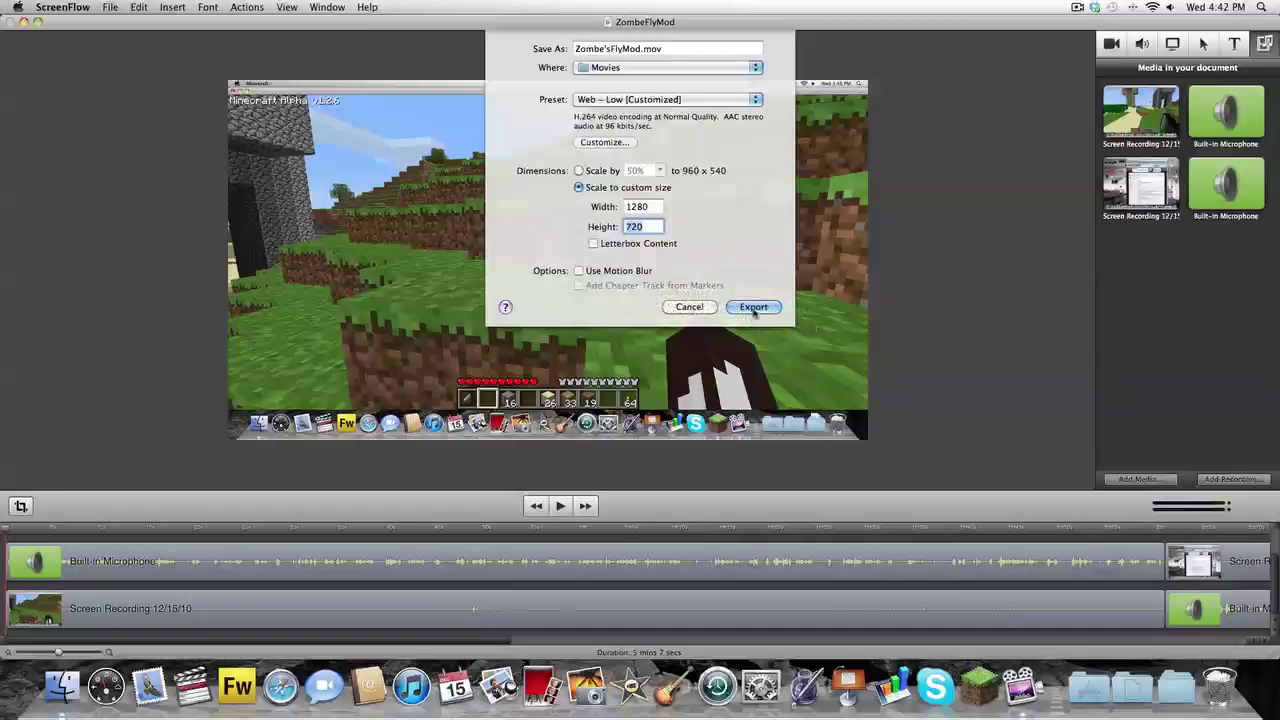
left_click(290, 686)
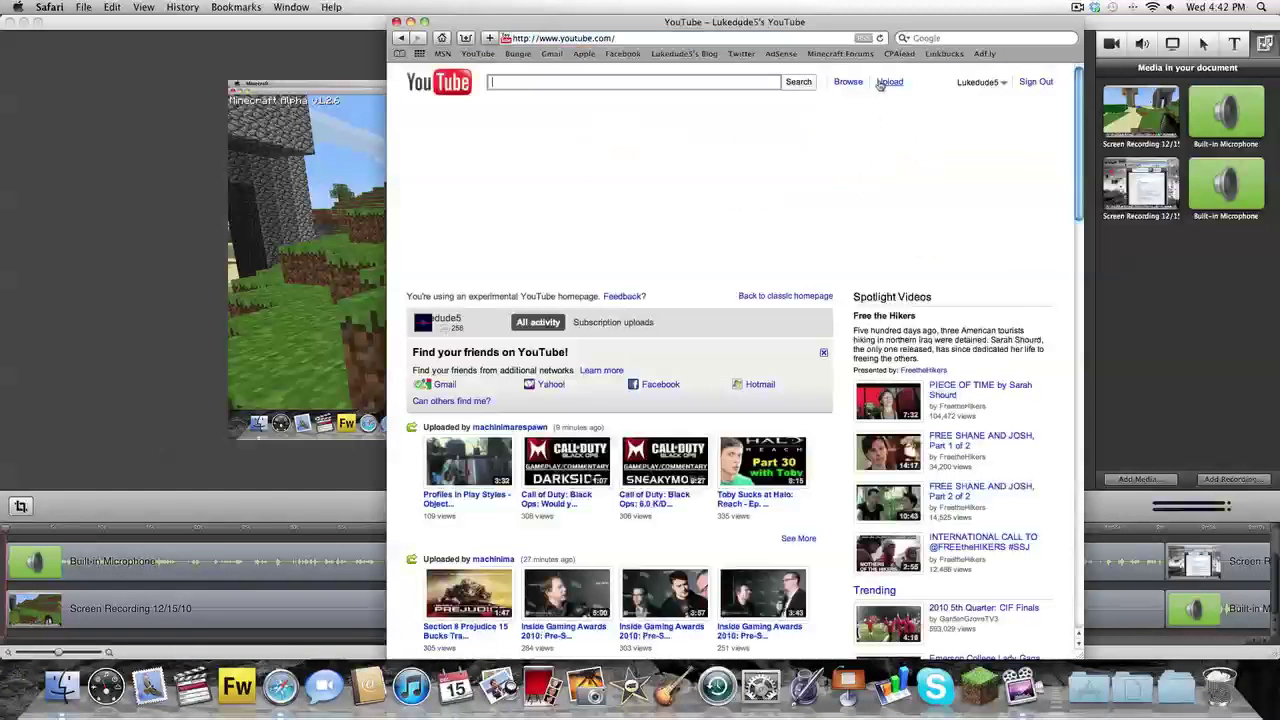
Go to YouTube's upload page and browse the Movies folder in the file chooser.
left_click(887, 81)
left_click(488, 213)
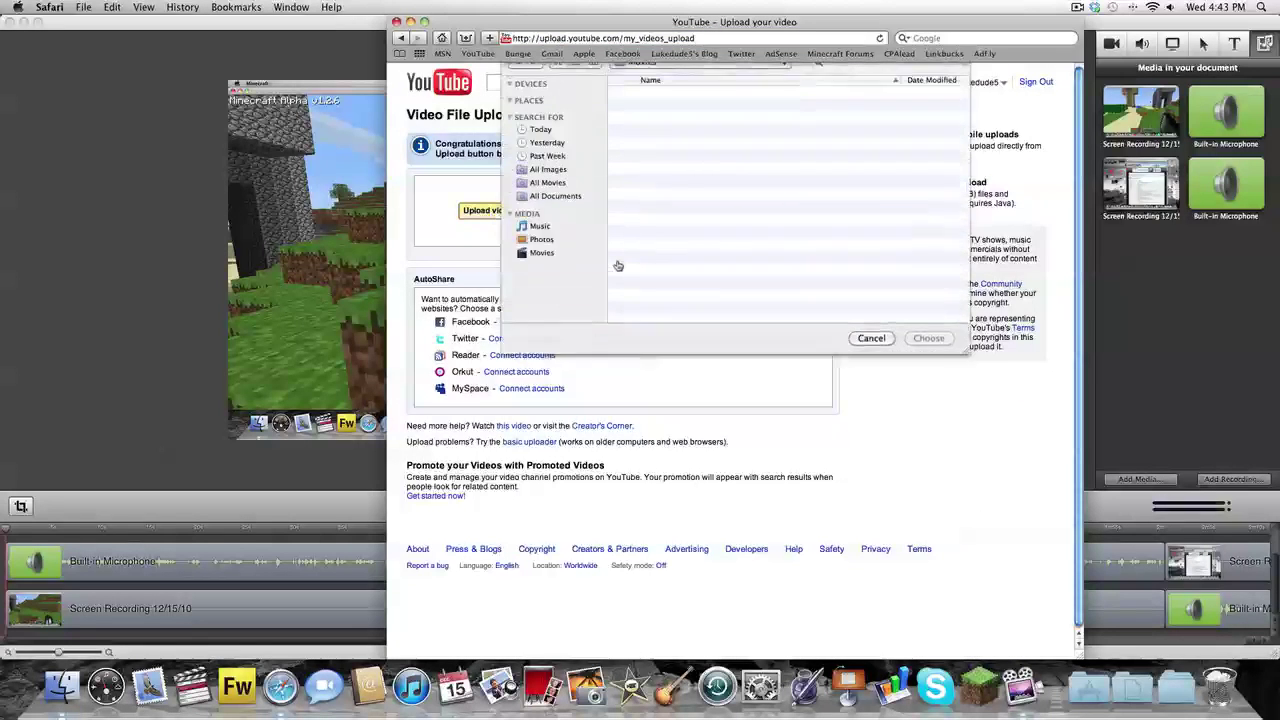
scroll(720, 235, "down", 1)
scroll(710, 220, "up", 1)
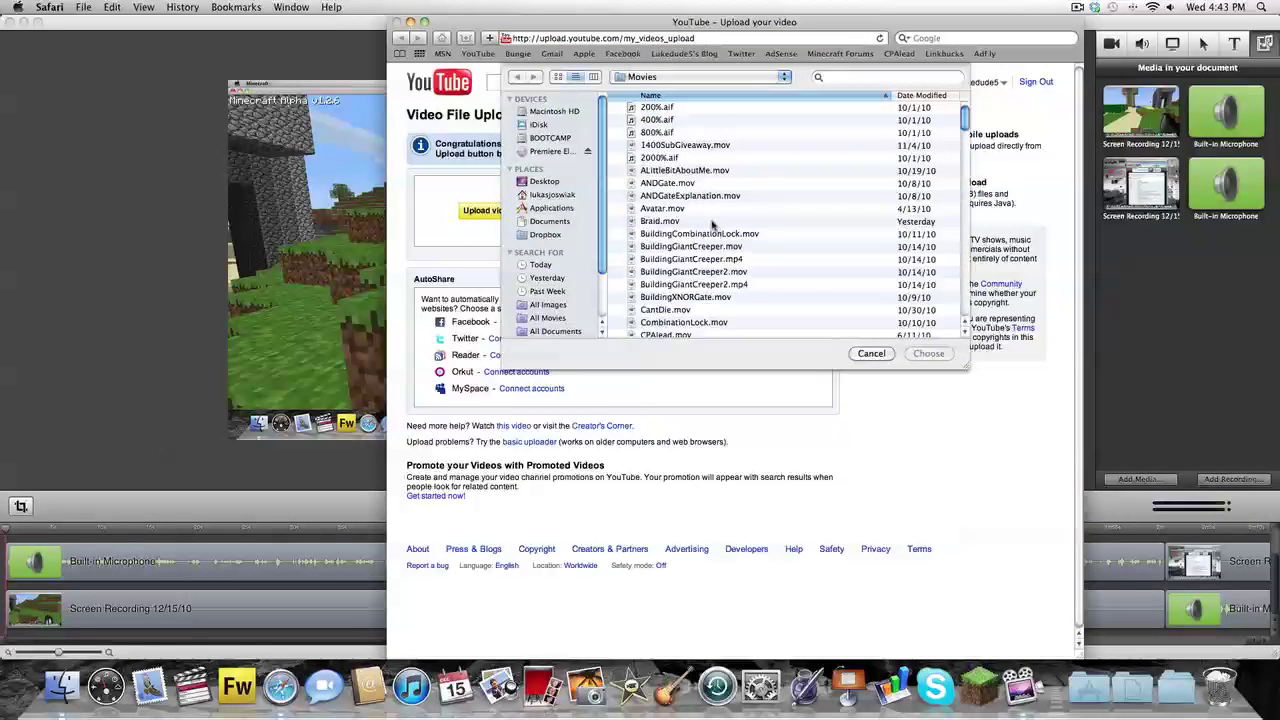
scroll(700, 200, "down", 3)
scroll(834, 215, "down", 3)
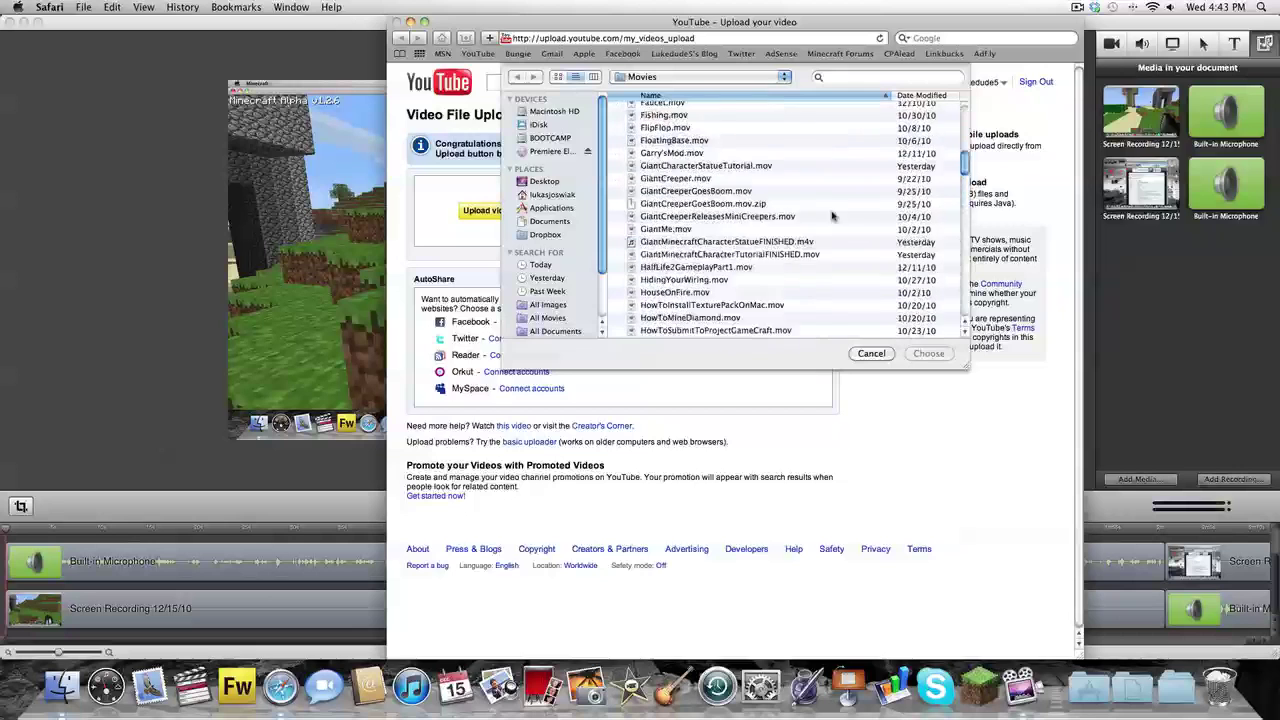
scroll(910, 105, "up", 6)
Upload the newest Zombe'sFlyMod.mov, cancel ScreenFlow's export sheet, and quit Safari.
left_click(910, 97)
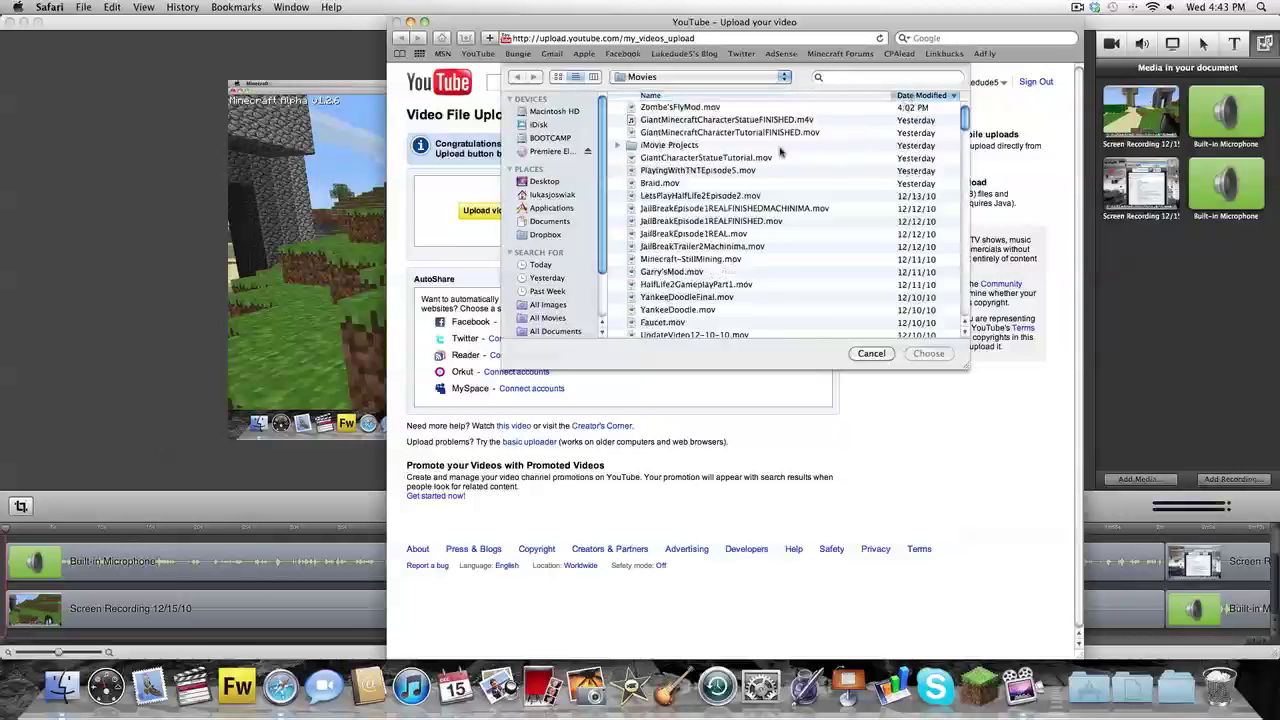
left_click(672, 107)
double_click(672, 107)
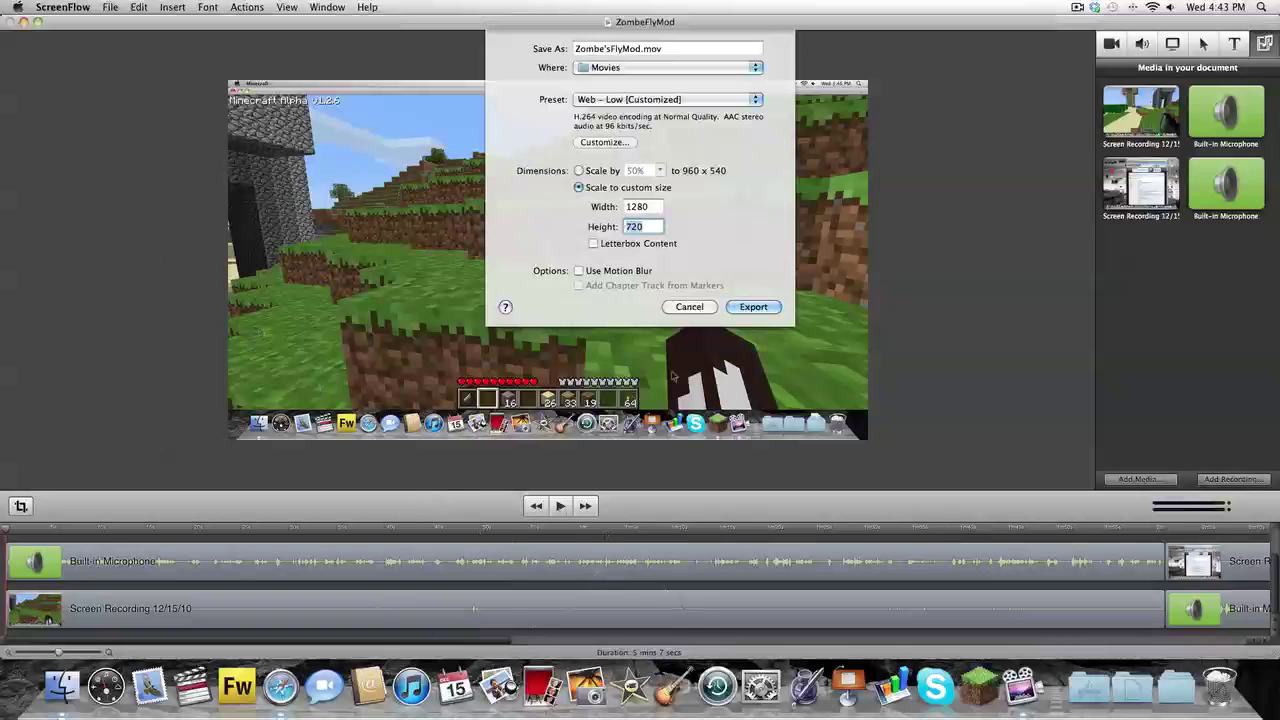
left_click(678, 306)
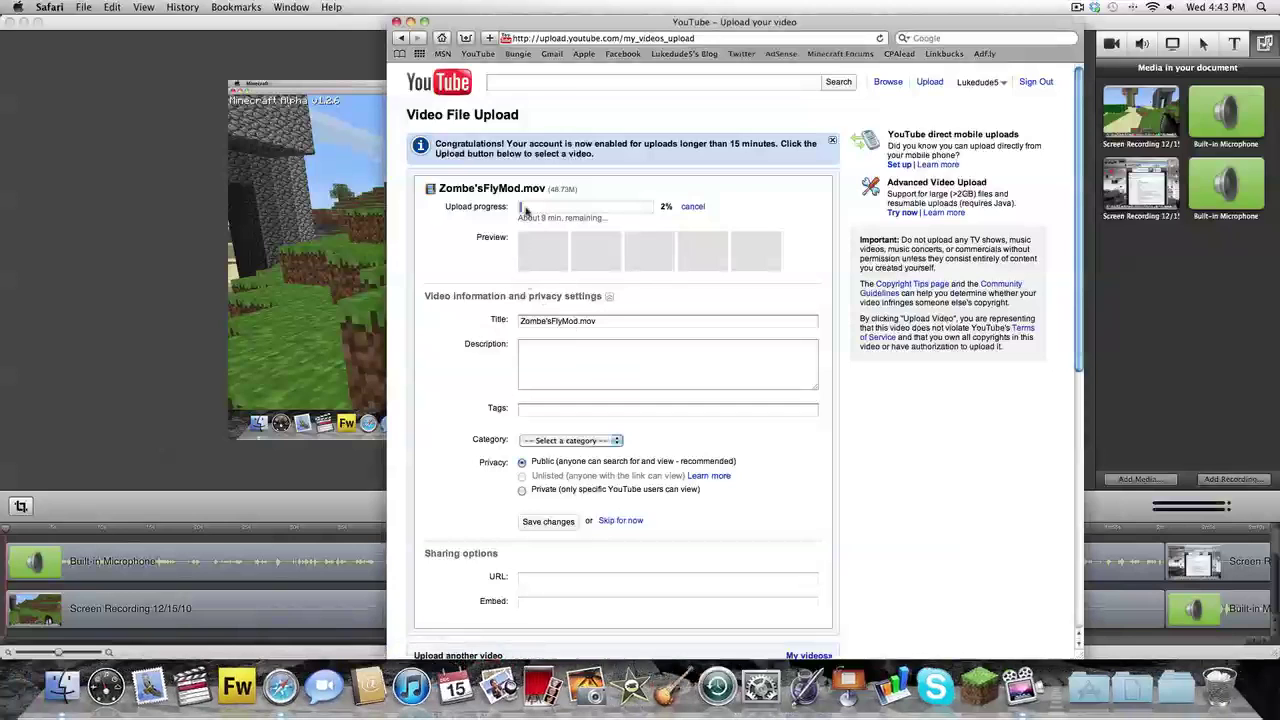
key("super+q")
left_click(733, 270)
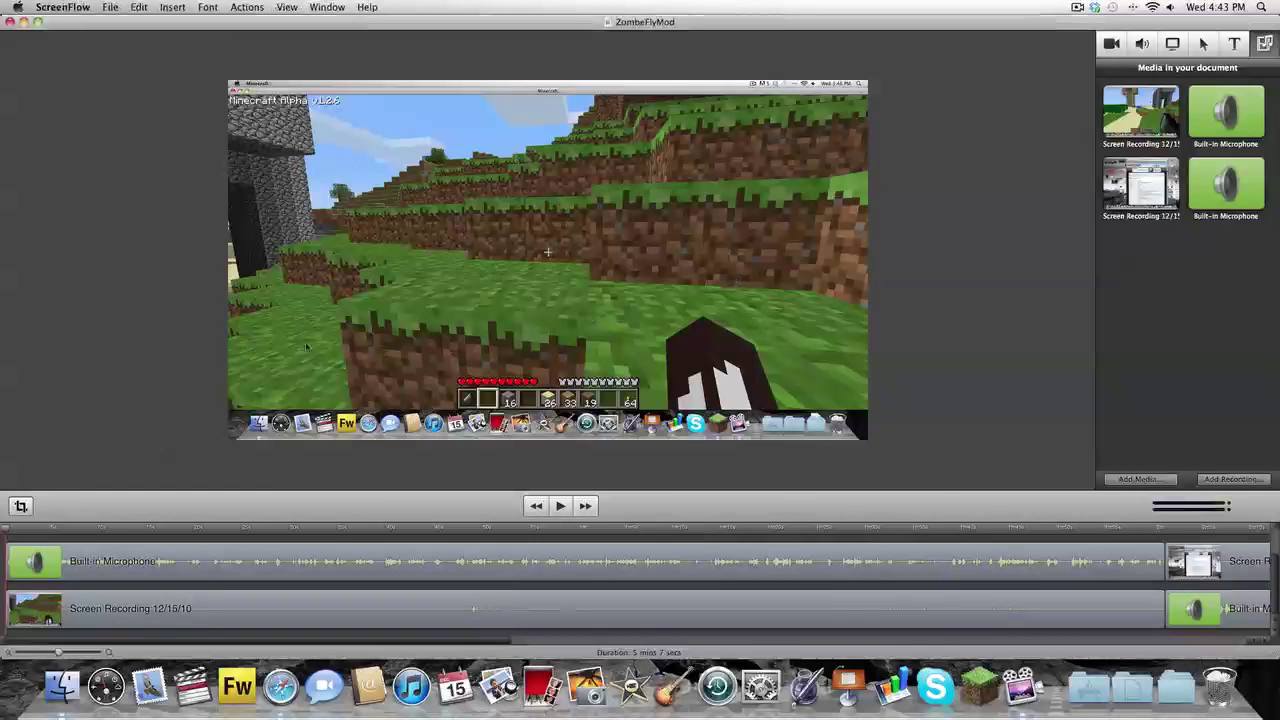